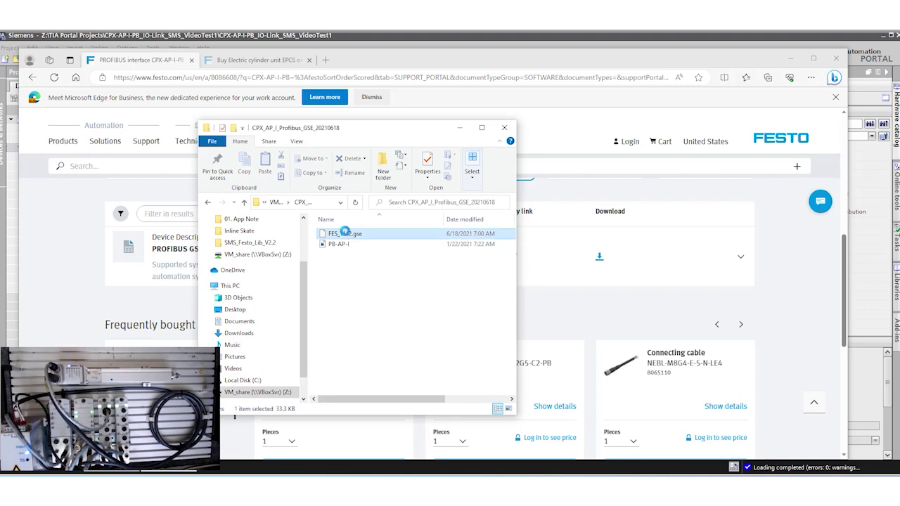
Switch to TIA Portal and review the installed GSD files and their source folder in the general station description file manager.
left_click(459, 128)
left_click(791, 61)
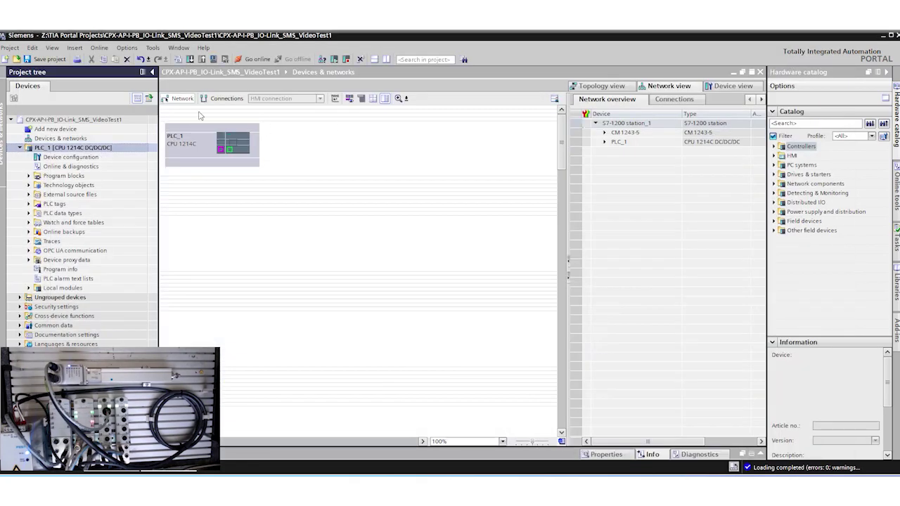
left_click(154, 48)
mouse_move(128, 49)
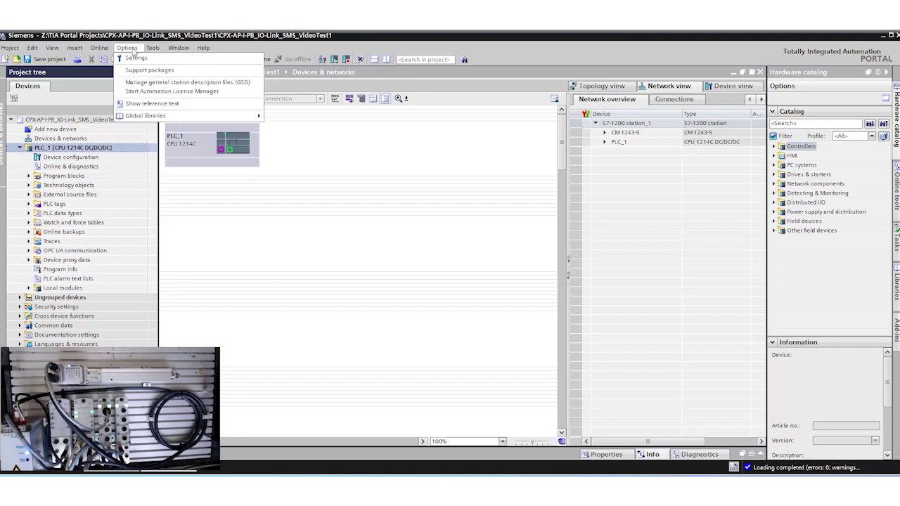
left_click(179, 83)
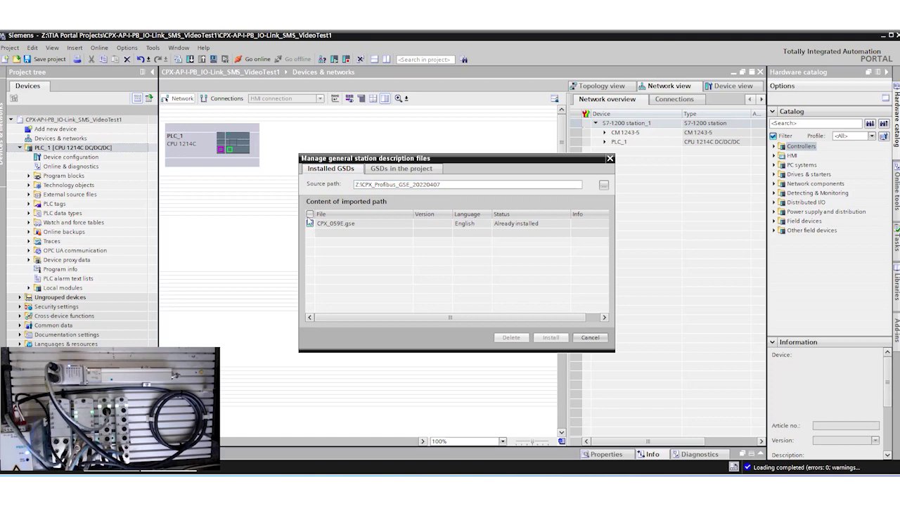
left_click(602, 186)
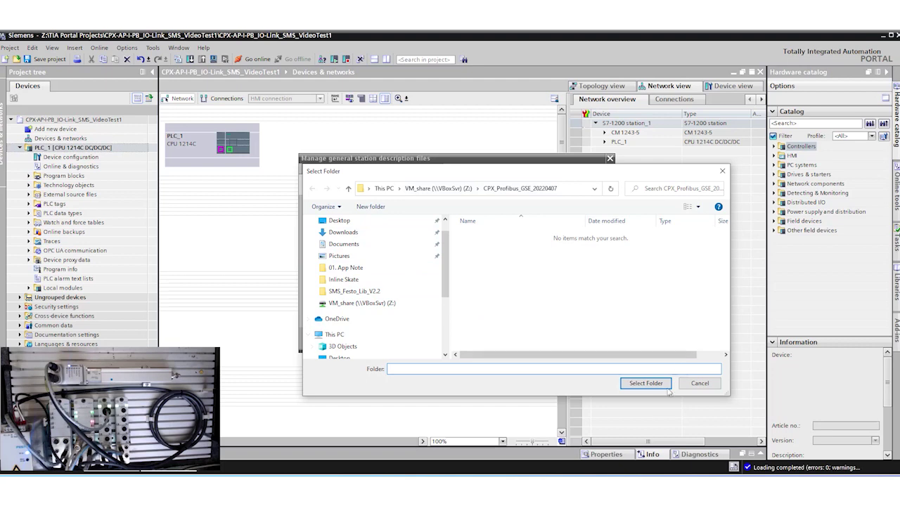
left_click(722, 171)
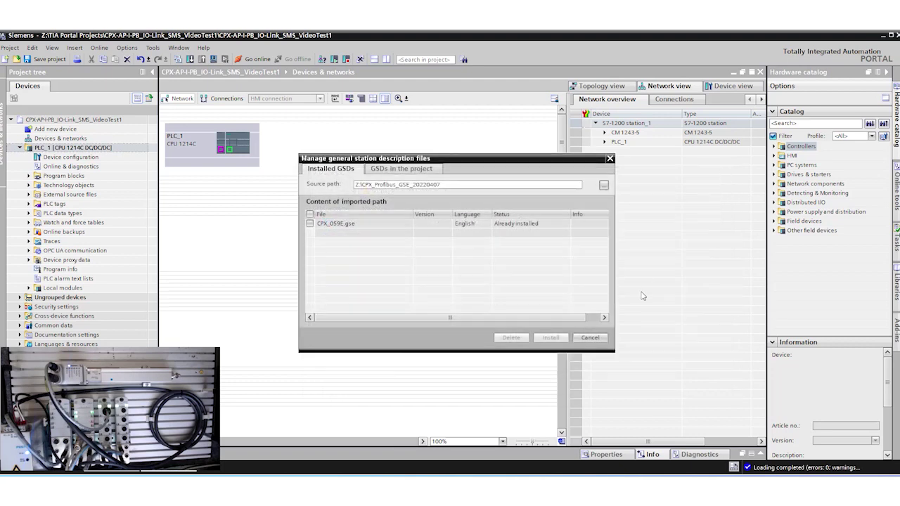
left_click(591, 340)
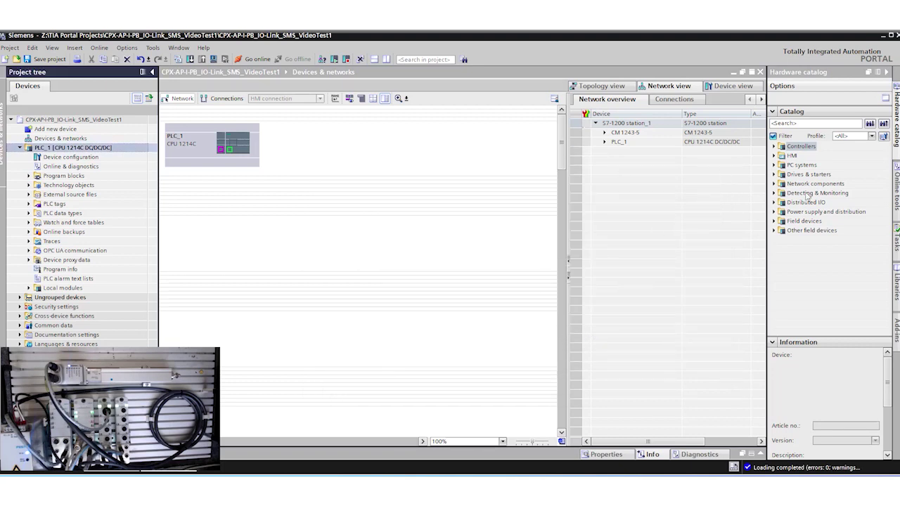
Add the CPX-AP-I-PB-M12 from the catalog's PROFIBUS DP I/O devices by Festo to the network beside PLC_1.
left_click(774, 231)
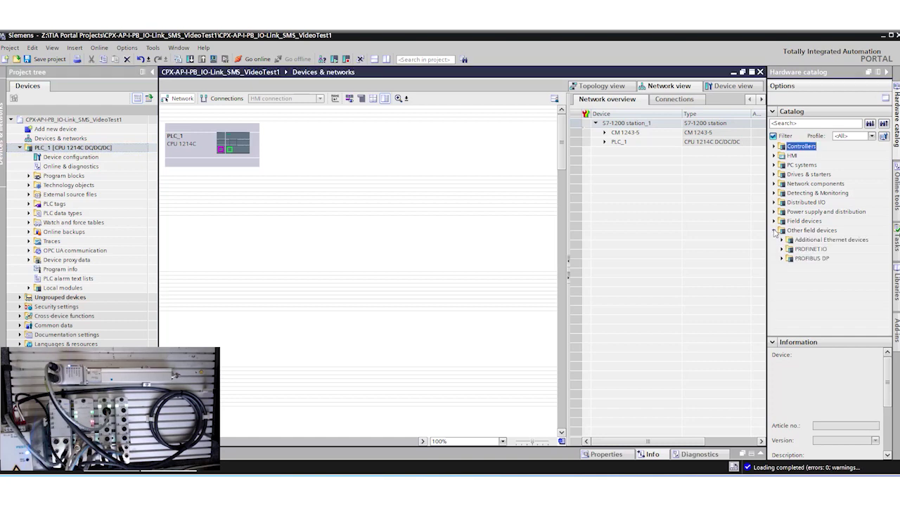
left_click(783, 259)
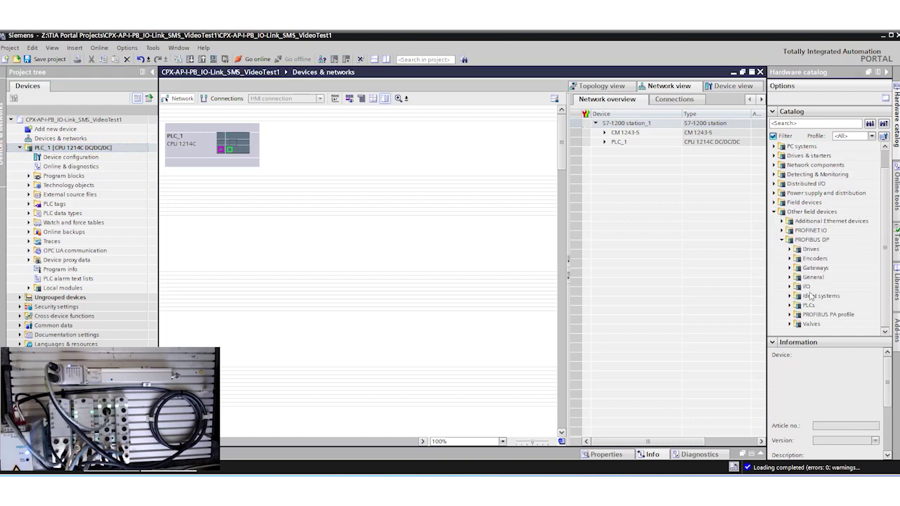
left_click(789, 288)
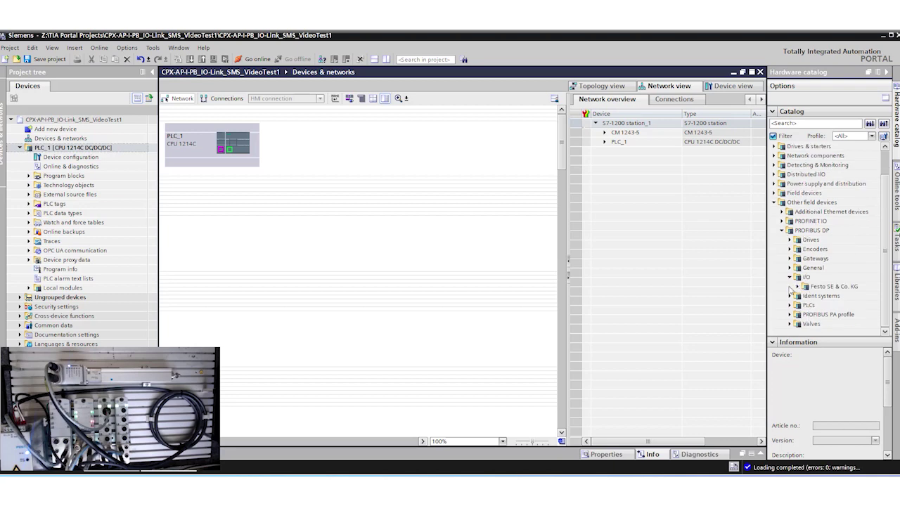
left_click(797, 287)
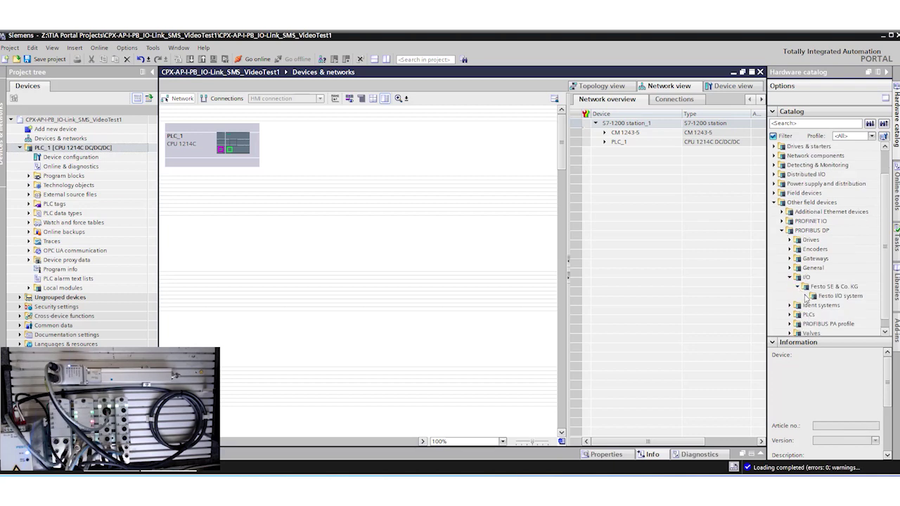
left_click(806, 296)
left_click(840, 288)
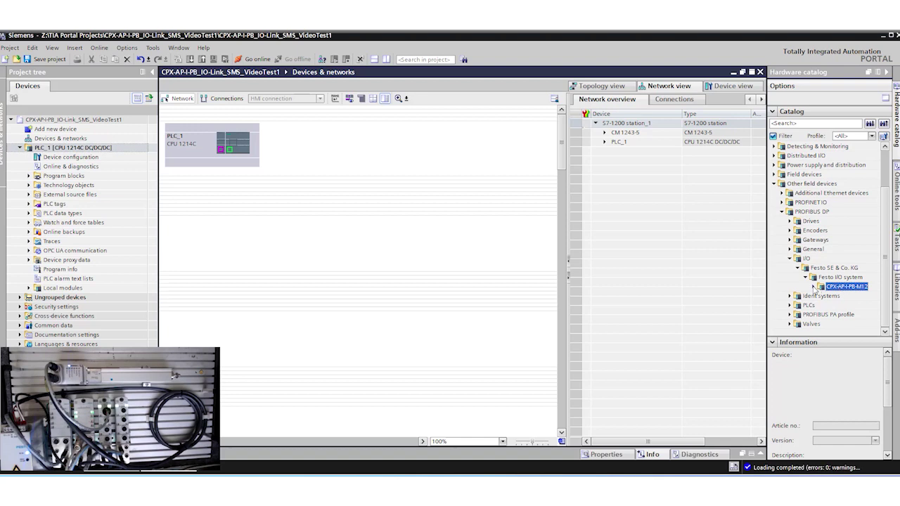
left_click(816, 288)
left_click(841, 297)
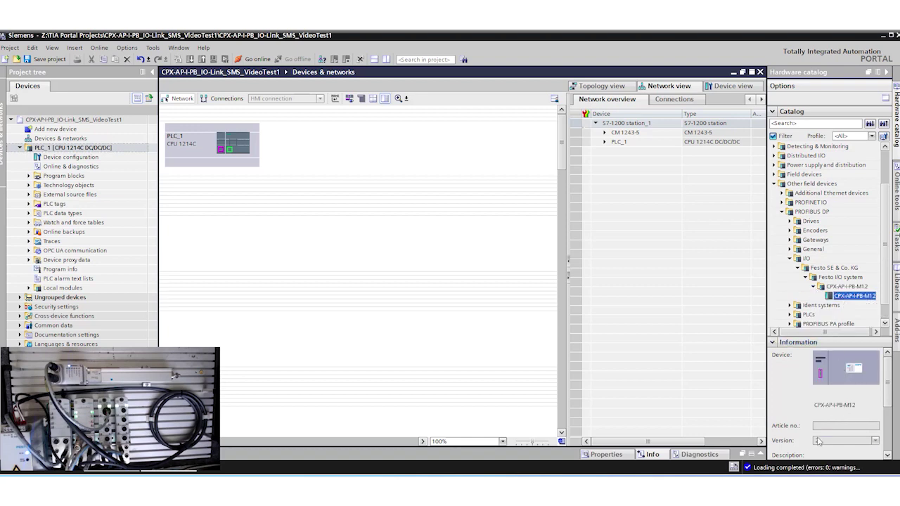
left_click_drag(888, 387, 888, 410)
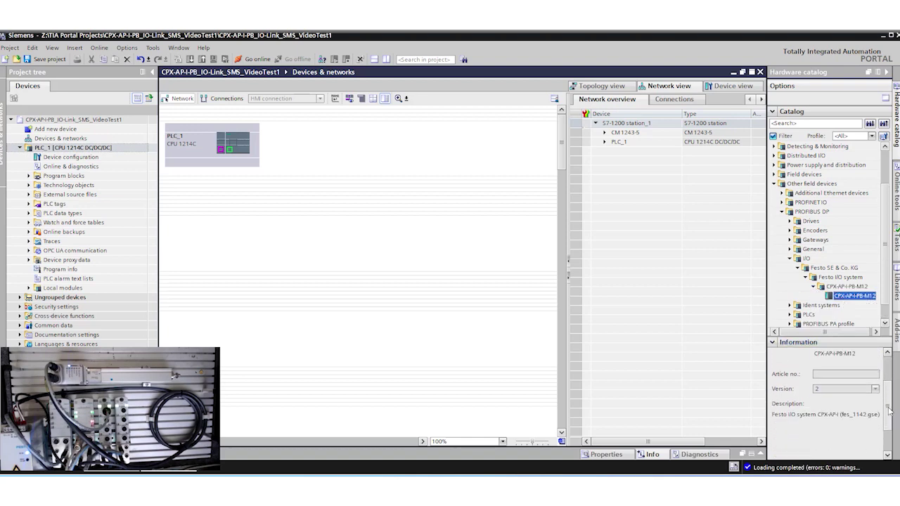
scroll(880, 412, "up", 3)
left_click_drag(854, 296, 426, 145)
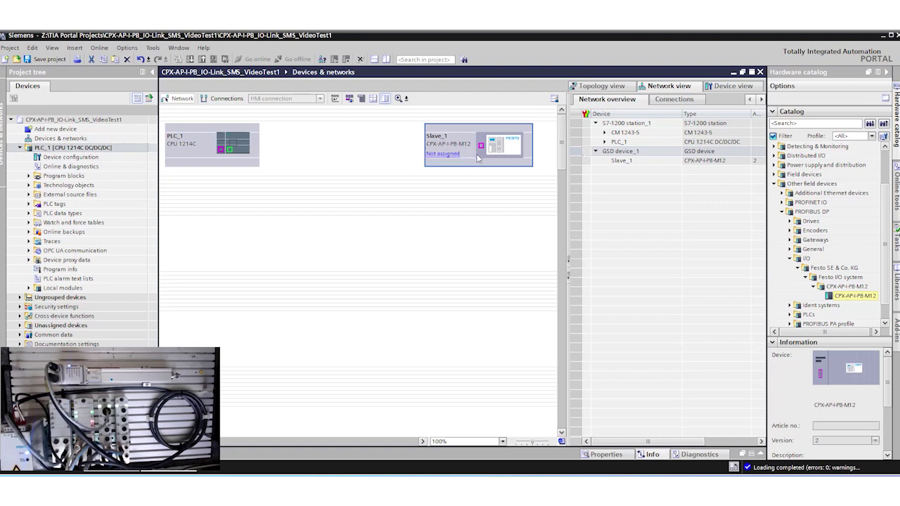
Connect the CPX-AP-I-PB-M12 slave's PROFIBUS port to the PROFIBUS port of PLC_1.
left_click_drag(481, 147, 221, 152)
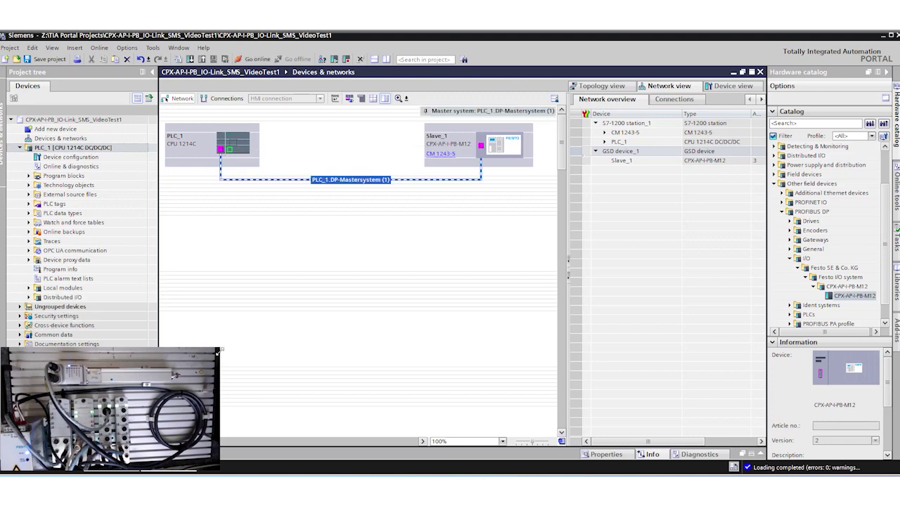
left_click_drag(218, 350, 415, 263)
left_click(393, 350)
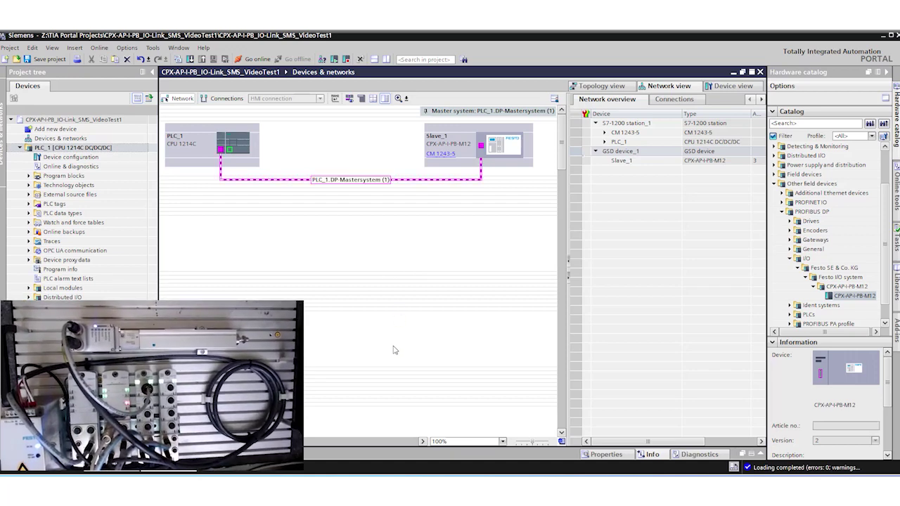
Open the device configuration of Slave_1 and place the AP-I-PB: DP-Slave module in slot 1.
left_click(464, 131)
double_click(464, 131)
left_click(269, 247)
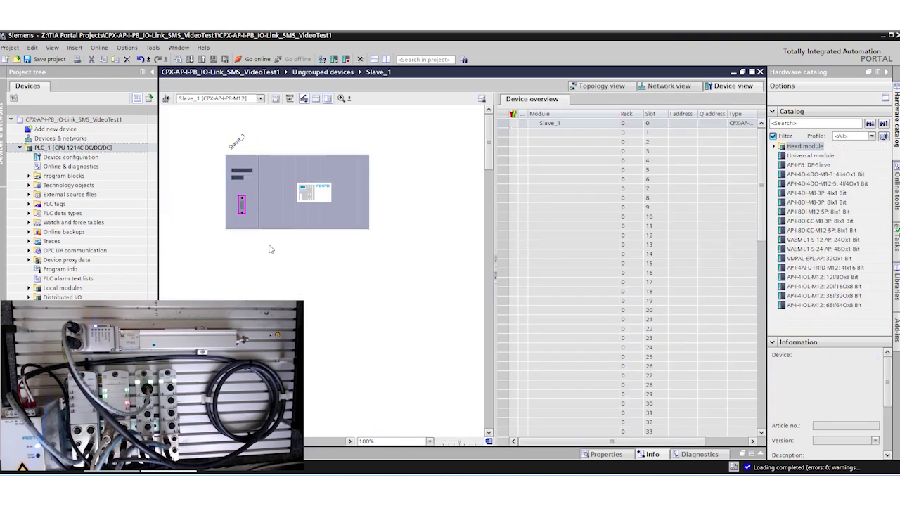
left_click(794, 165)
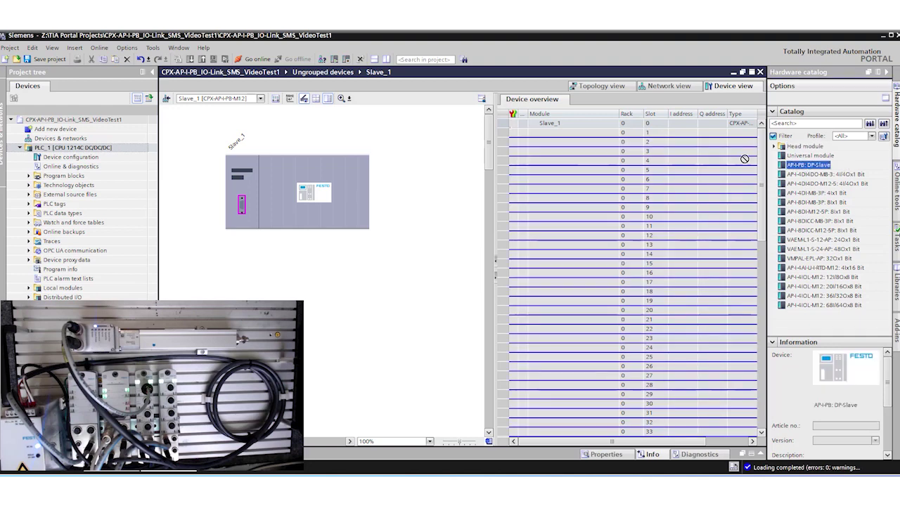
left_click_drag(588, 137, 588, 139)
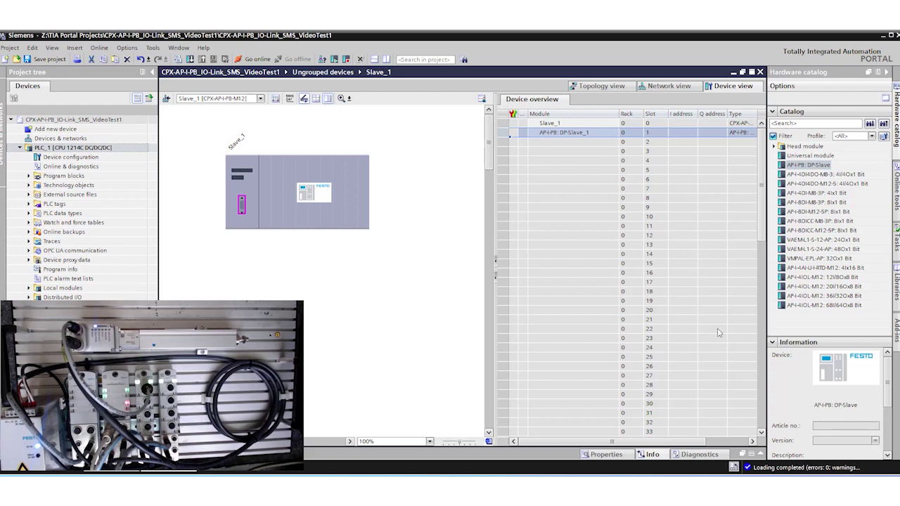
Place the AP-I-4IOL-M12: 12I/8Ox8 Bit module in slot 2 and the AP-I-4DI4DO-M12-5: 4I/4Ox1 Bit module in slot 3.
left_click(826, 278)
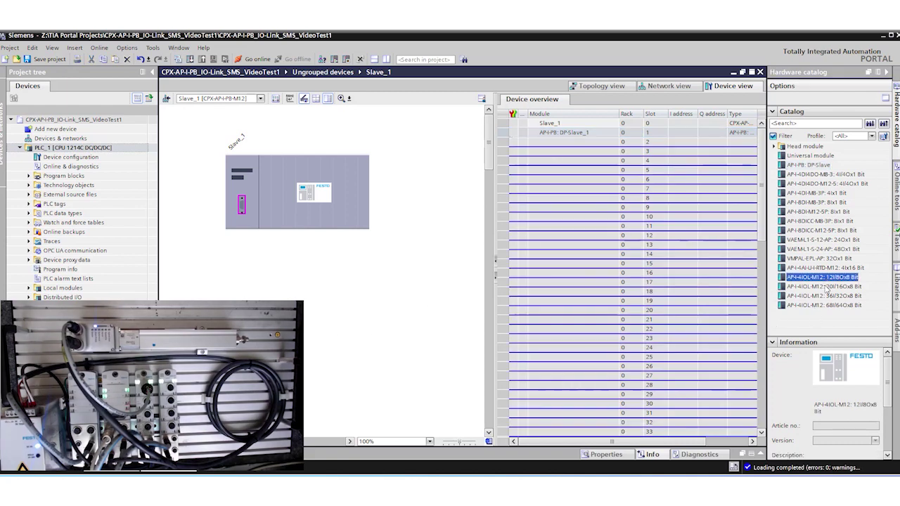
left_click(827, 287)
left_click(827, 296)
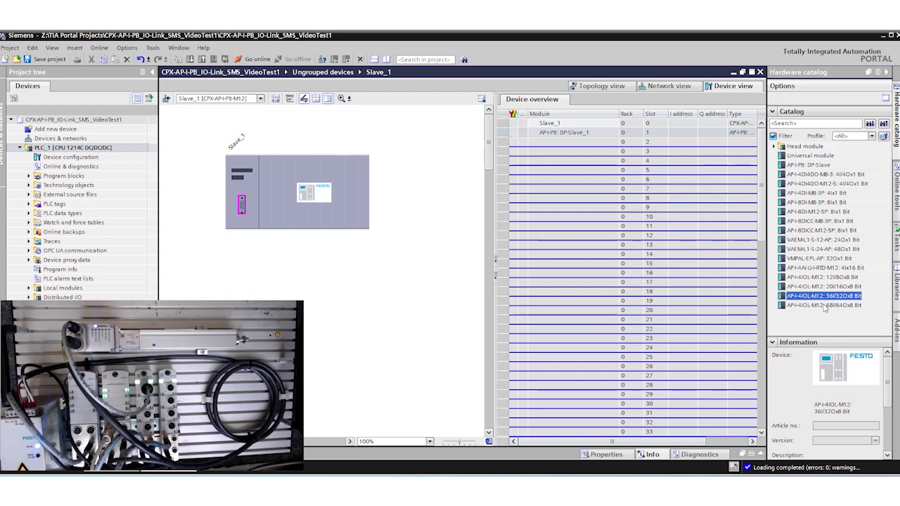
left_click(824, 307)
left_click(826, 278)
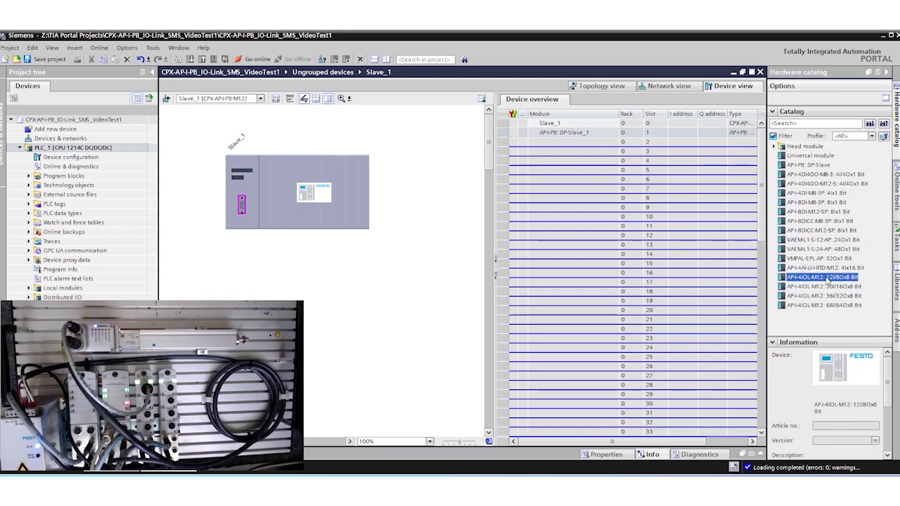
left_click_drag(821, 280, 583, 147)
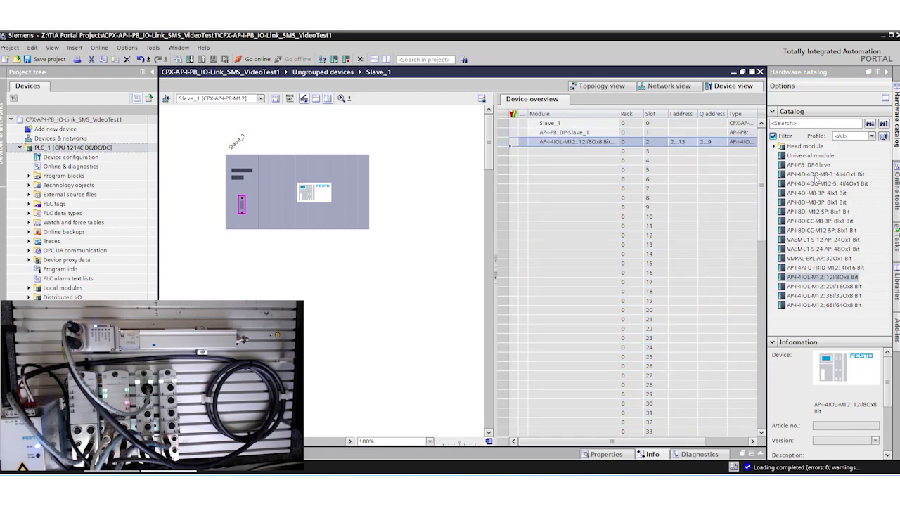
left_click(817, 184)
left_click_drag(829, 185, 580, 153)
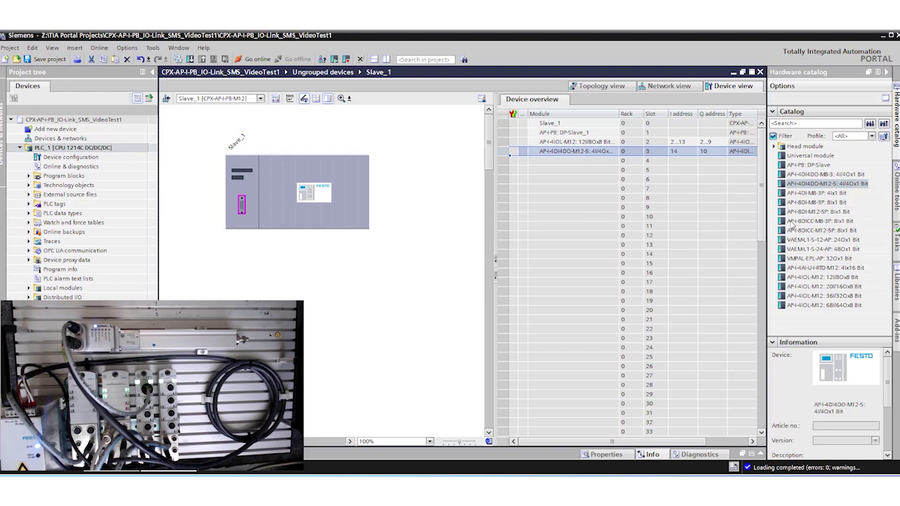
Return to the network configuration, save the project and compile PLC_1.
double_click(51, 139)
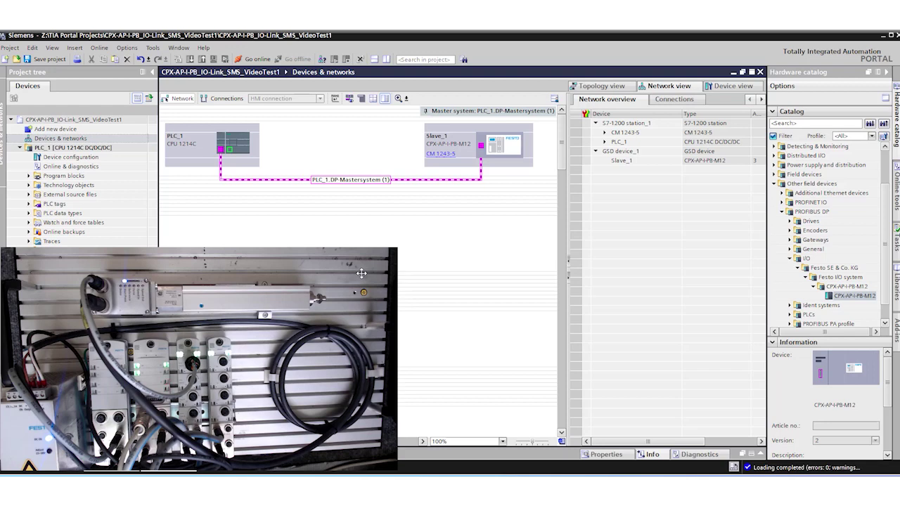
left_click(51, 148)
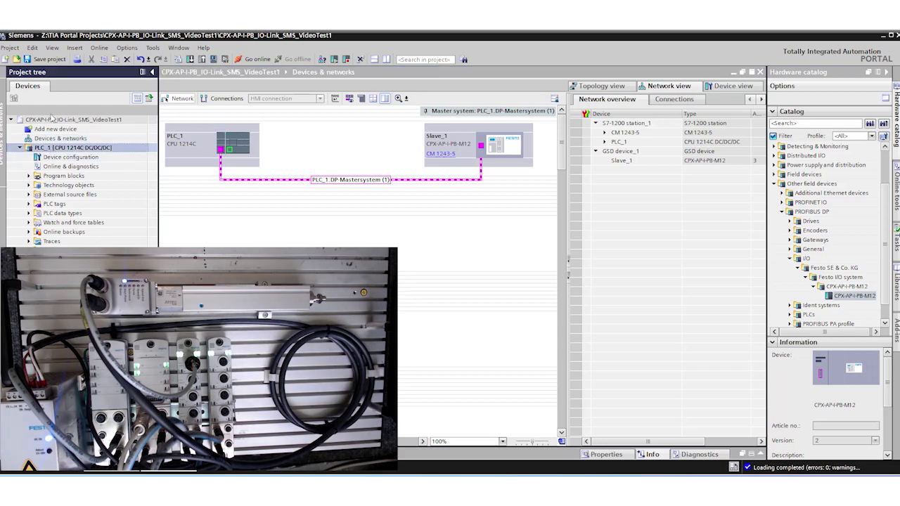
left_click(49, 59)
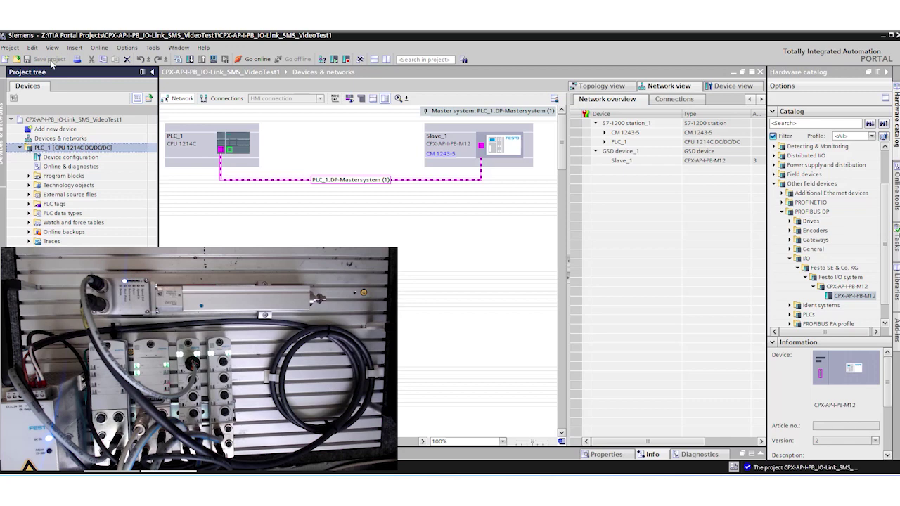
left_click(178, 60)
Start a download of PLC_1, search for compatible devices over PN/IE and load to the PLC at 192.168.1.1.
left_click(190, 60)
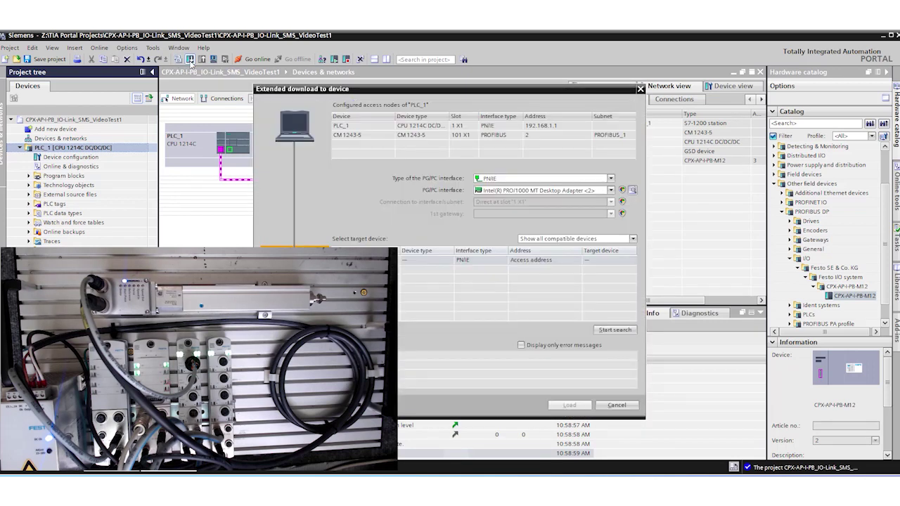
left_click_drag(415, 90, 569, 92)
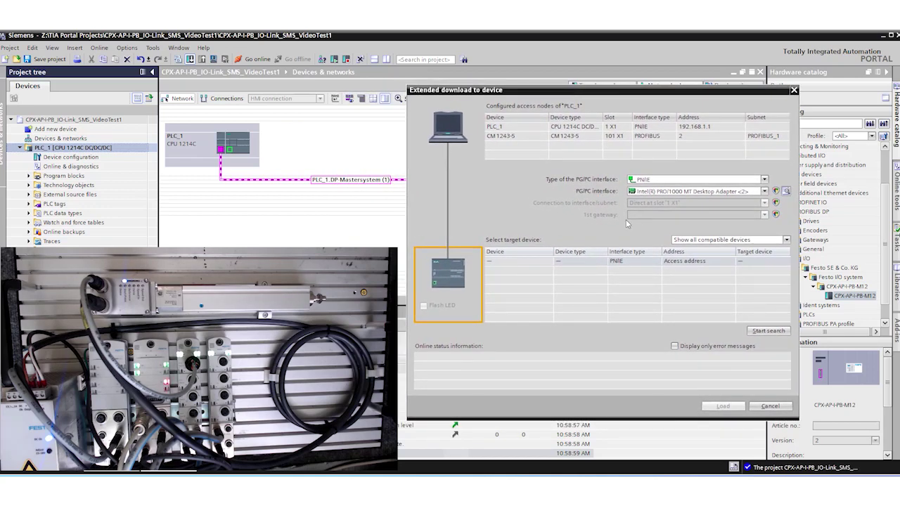
left_click(762, 332)
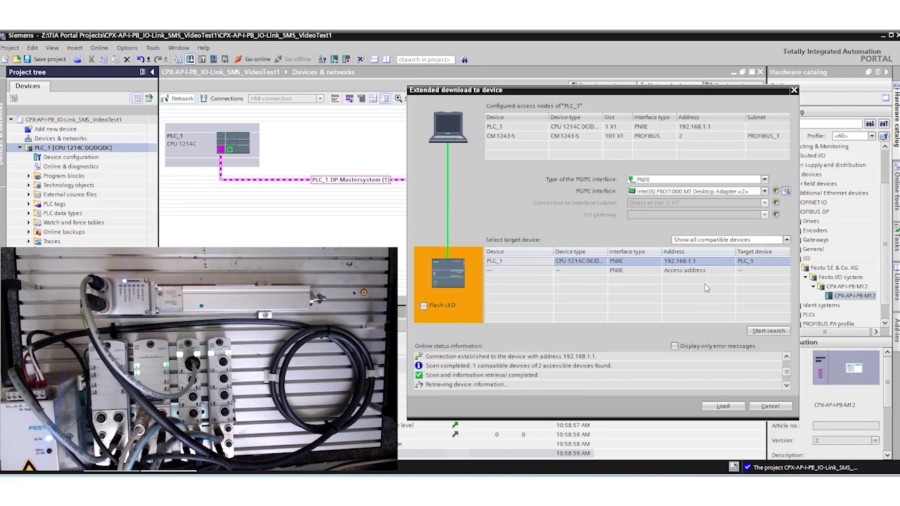
left_click(722, 406)
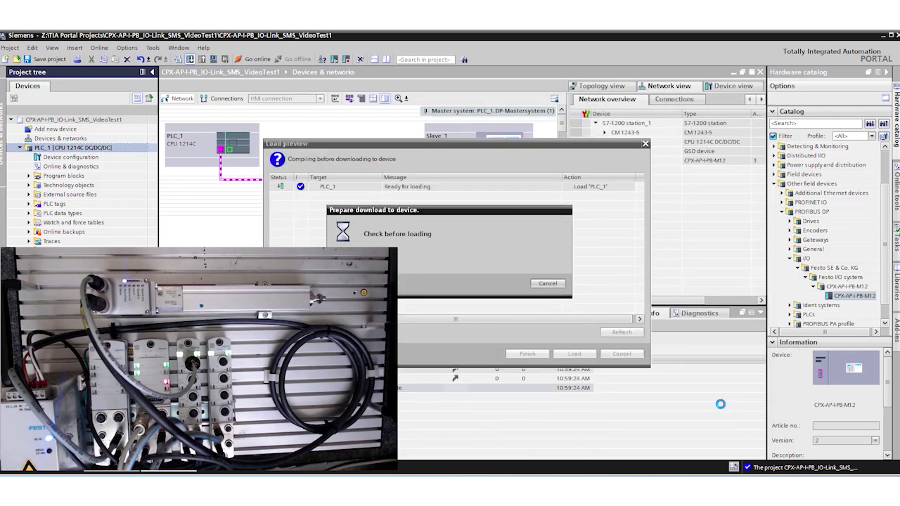
Complete the download to PLC_1, including starting its modules, and go online with the PLC.
left_click_drag(459, 149, 616, 240)
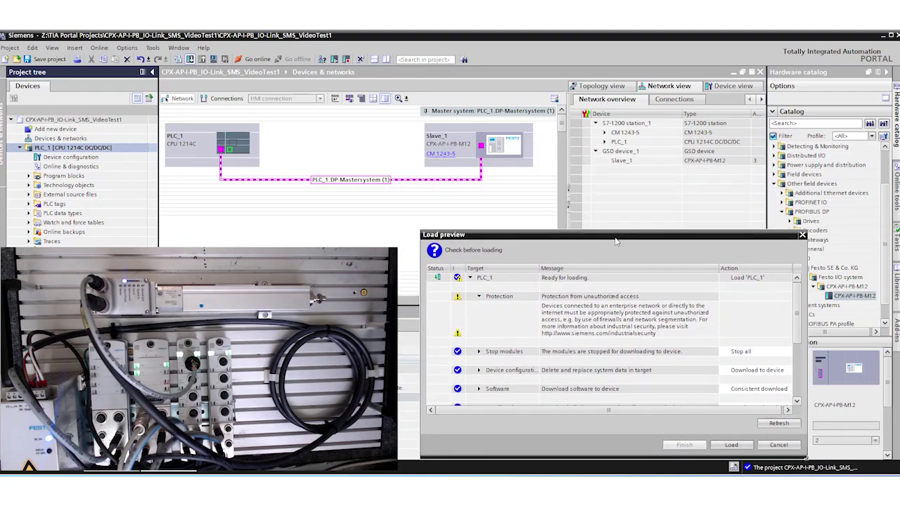
mouse_move(797, 325)
left_mouse_down()
mouse_move(797, 358)
mouse_move(802, 329)
left_mouse_up()
left_click(735, 446)
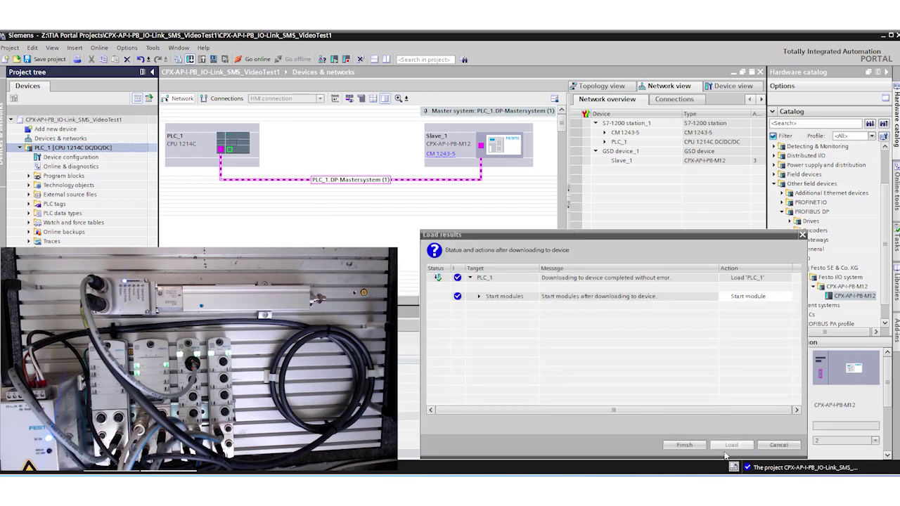
left_click(686, 445)
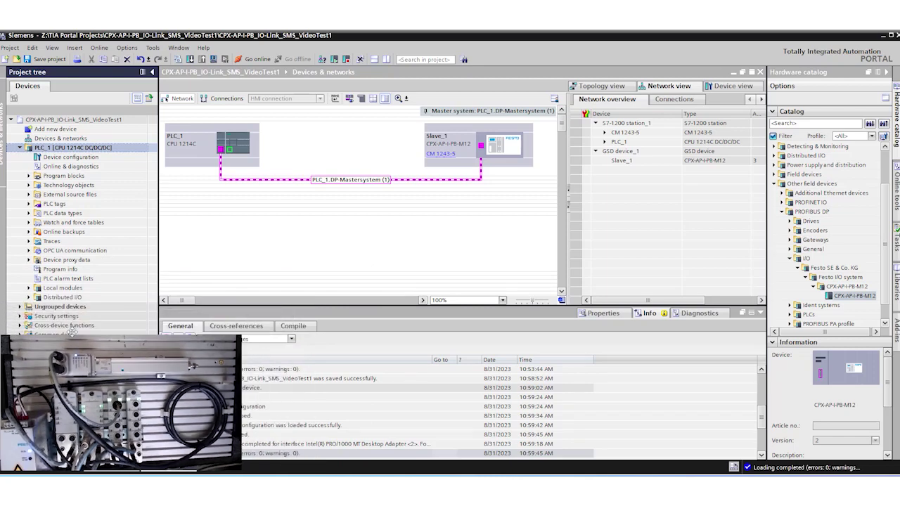
left_click(251, 61)
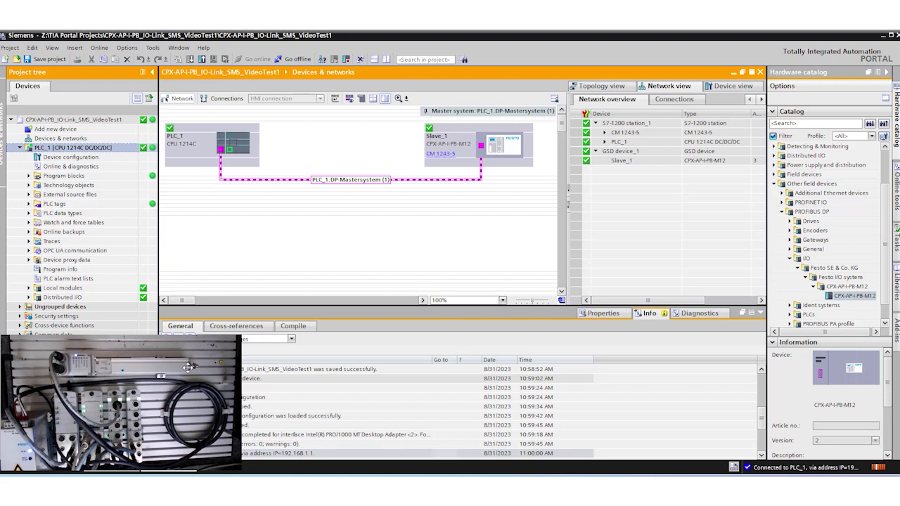
Take PLC_1 offline and open the properties of Slave_1's AP-I-4IOL-M12: 12I/8Ox8 Bit module in slot 2.
left_click_drag(238, 338, 398, 246)
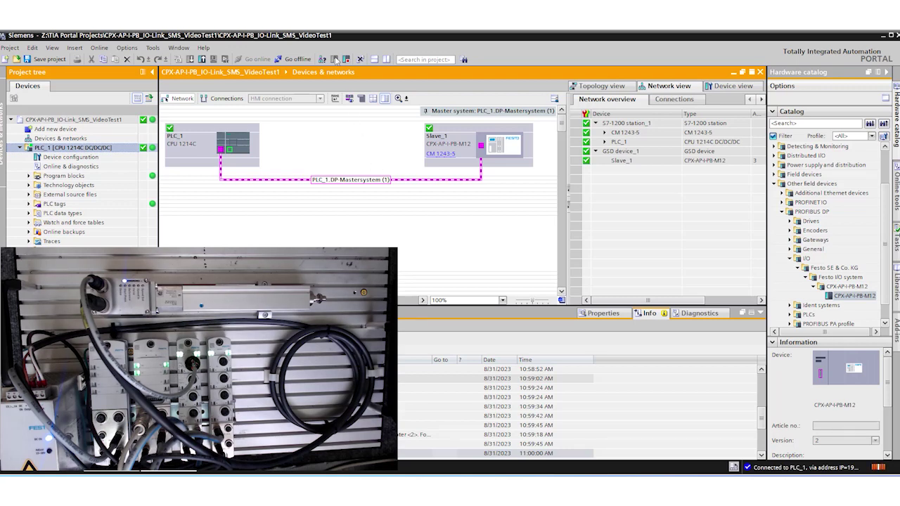
left_click(303, 59)
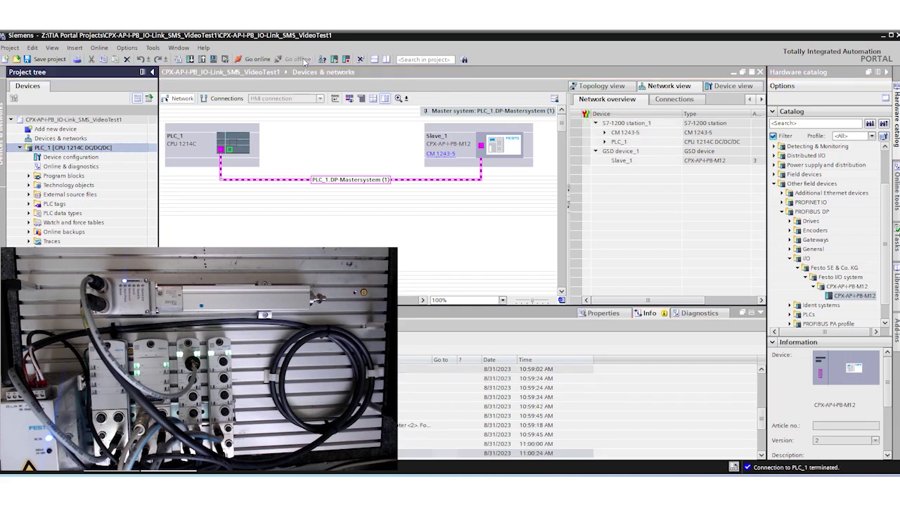
double_click(443, 128)
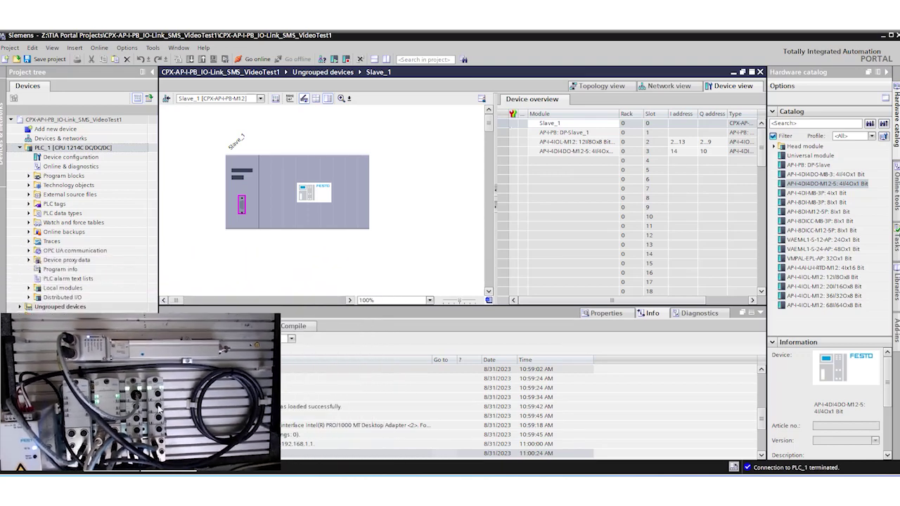
left_click(508, 146)
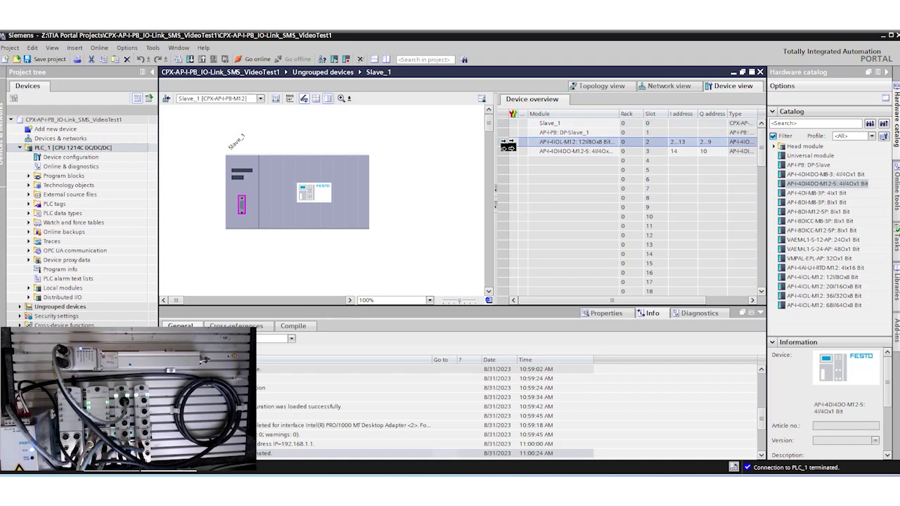
right_click(508, 145)
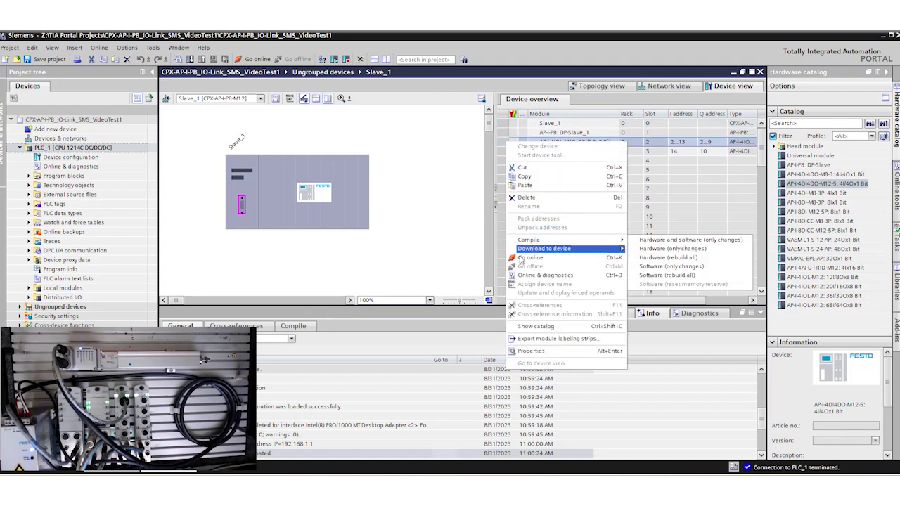
left_click(528, 350)
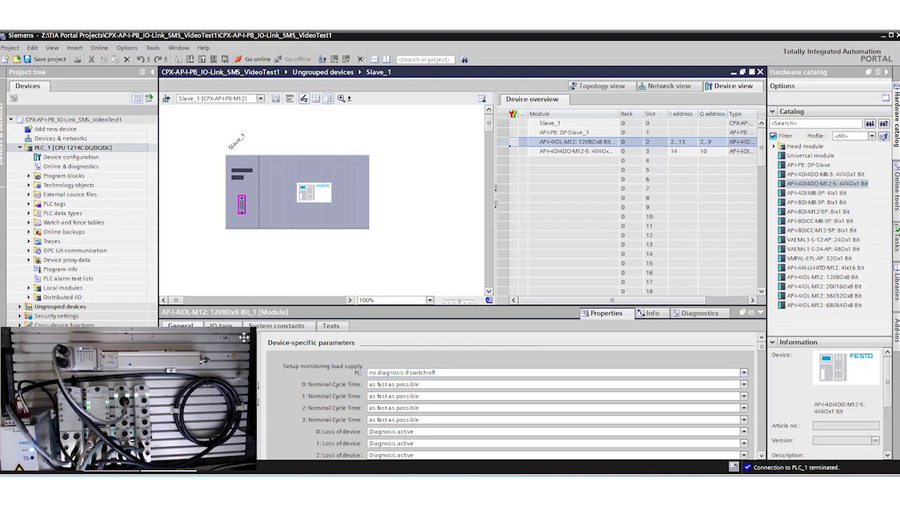
Set port mode 0 in the IO-Link module's device-specific parameters to IOL_AUTOSTART.
left_click_drag(256, 327, 160, 380)
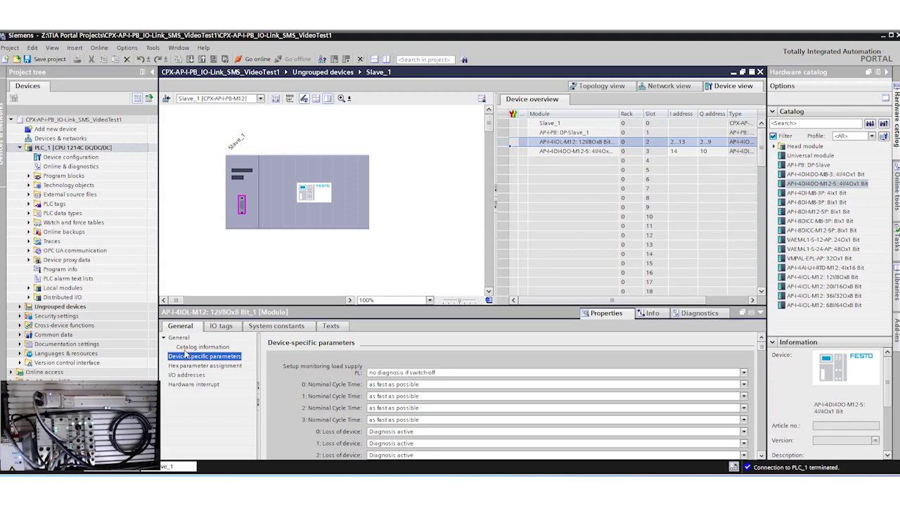
scroll(763, 457, "down", 3)
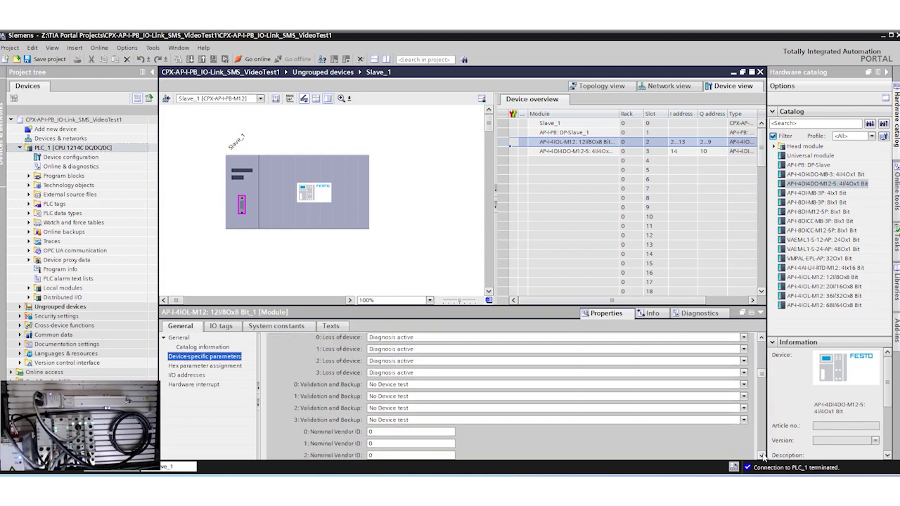
scroll(763, 457, "down", 4)
scroll(763, 457, "down", 2)
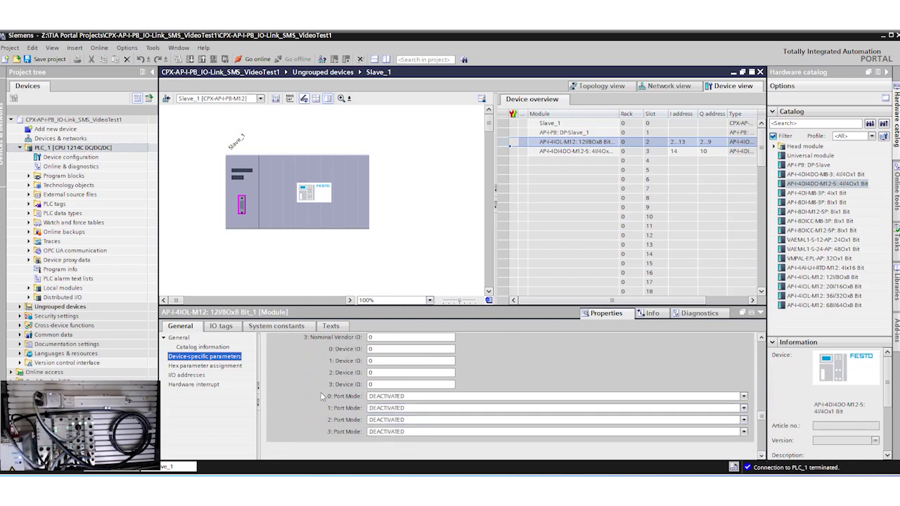
left_click_drag(159, 385, 322, 289)
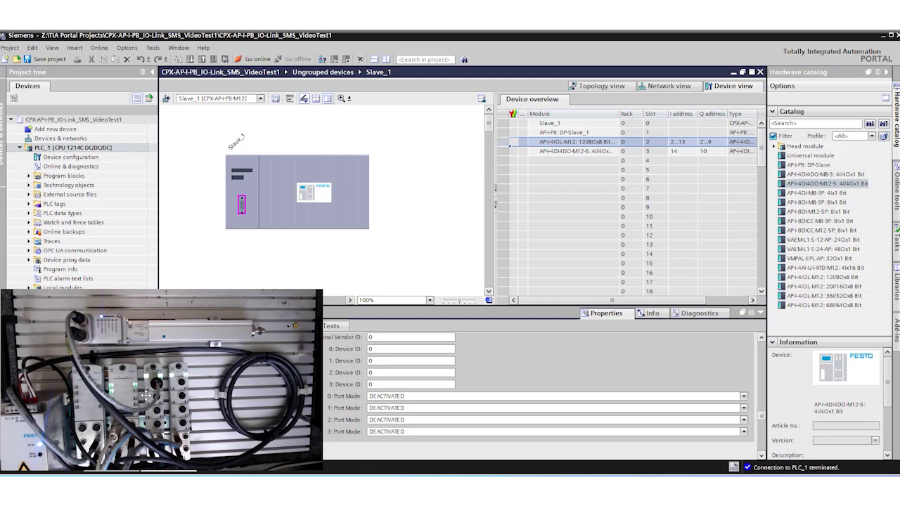
left_click(395, 399)
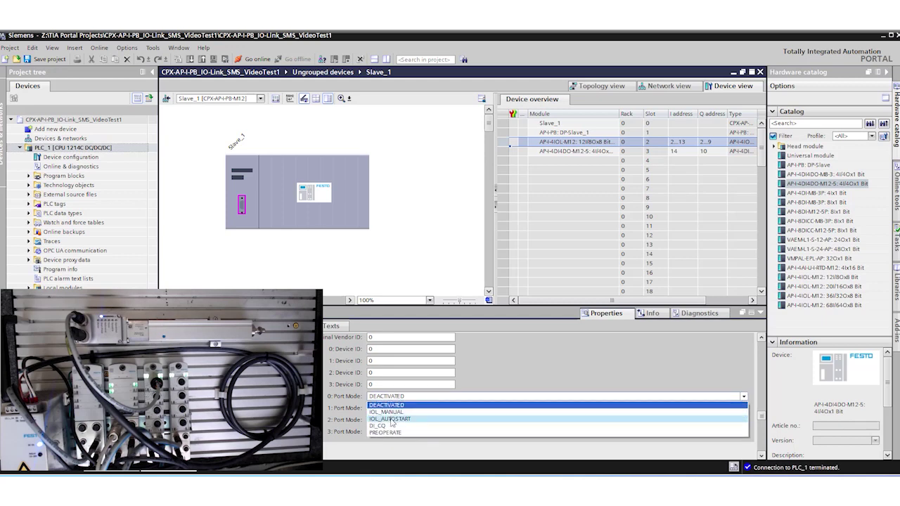
left_click(391, 420)
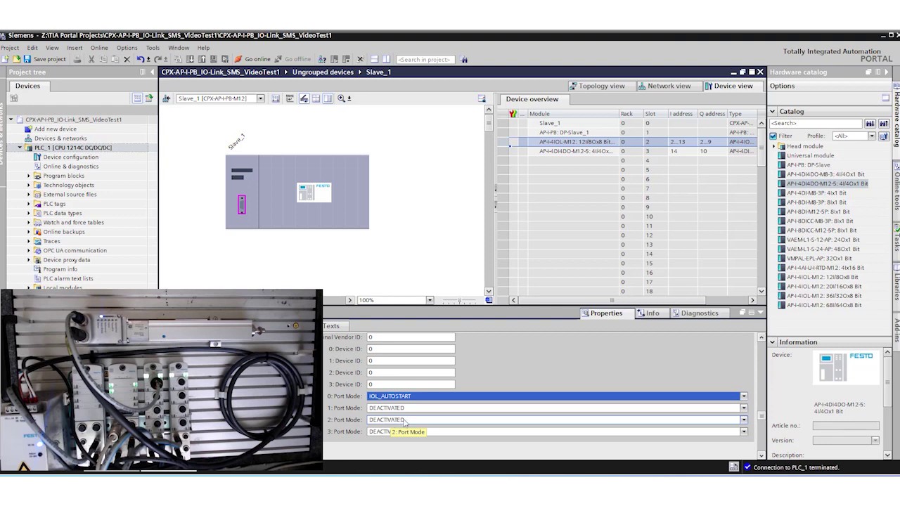
Save the project from the Devices & networks view and compile PLC_1 with the changed port mode.
double_click(62, 138)
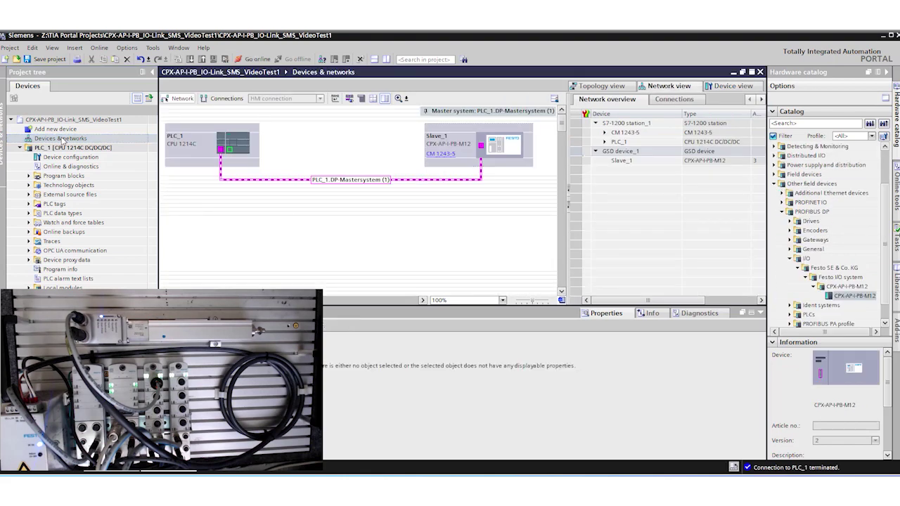
left_click(61, 60)
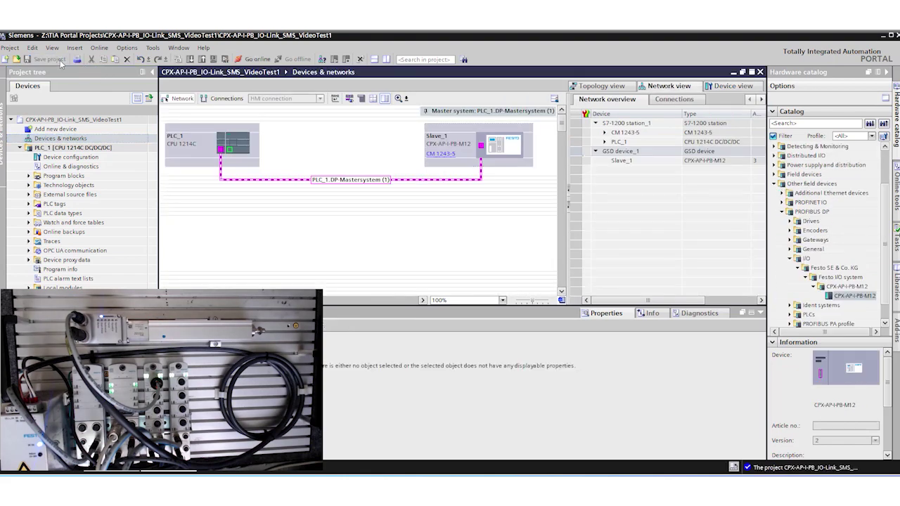
left_click(63, 148)
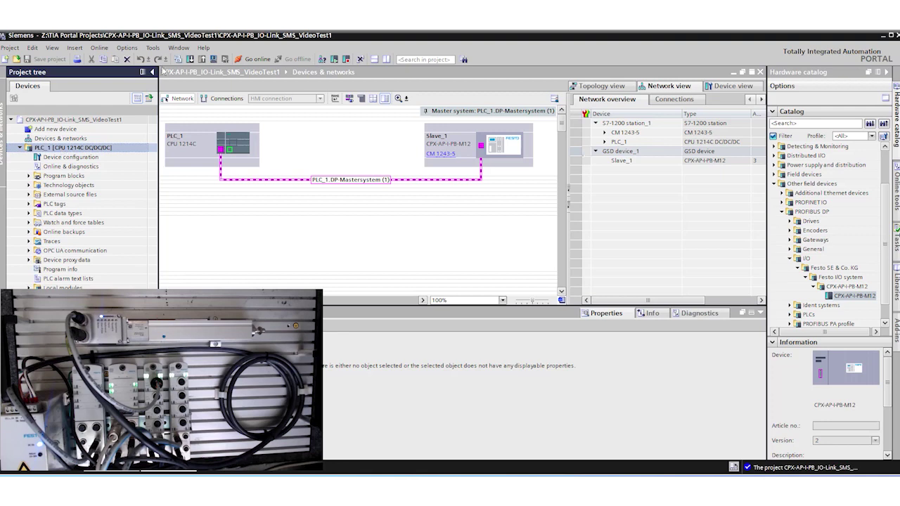
left_click(189, 60)
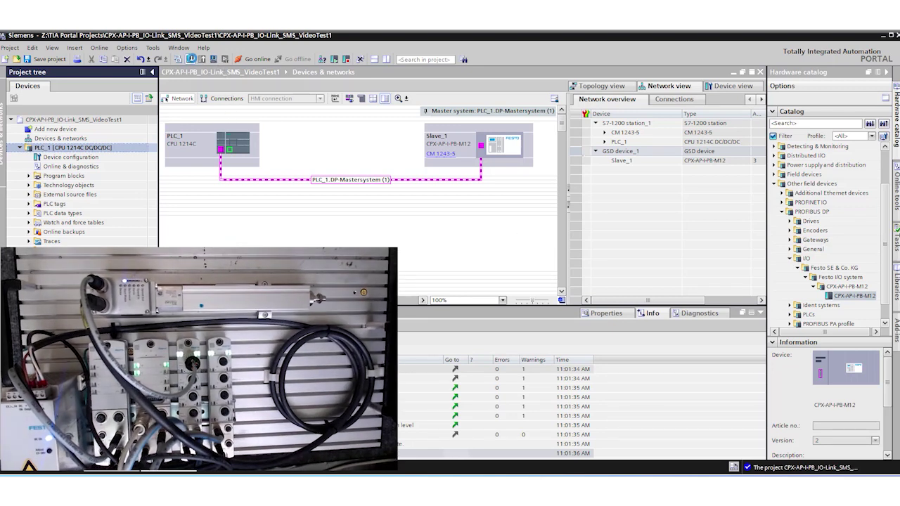
Download the updated hardware configuration to PLC_1 and finish the load with its modules started.
left_click(190, 59)
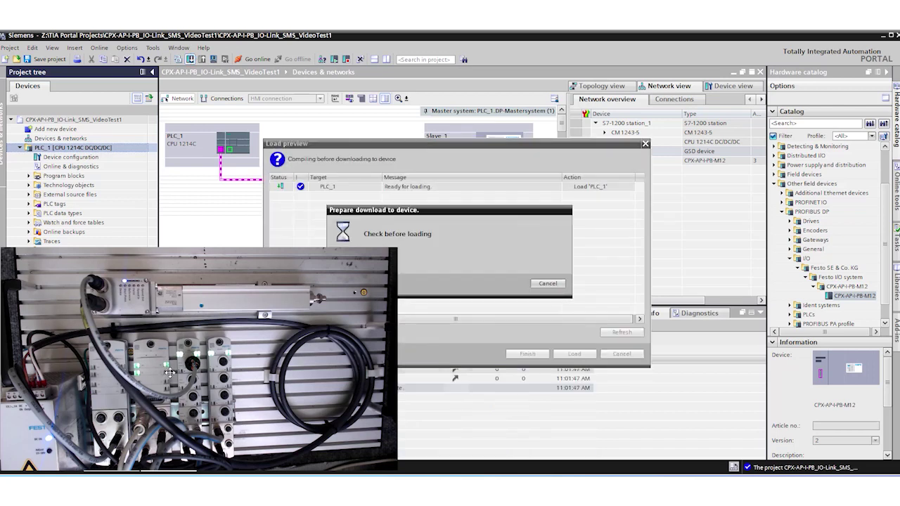
left_click(574, 354)
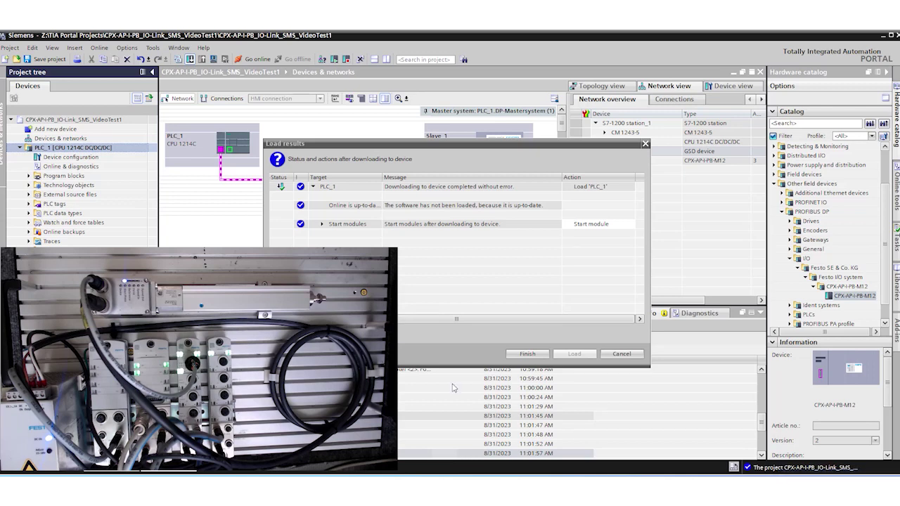
left_click(528, 355)
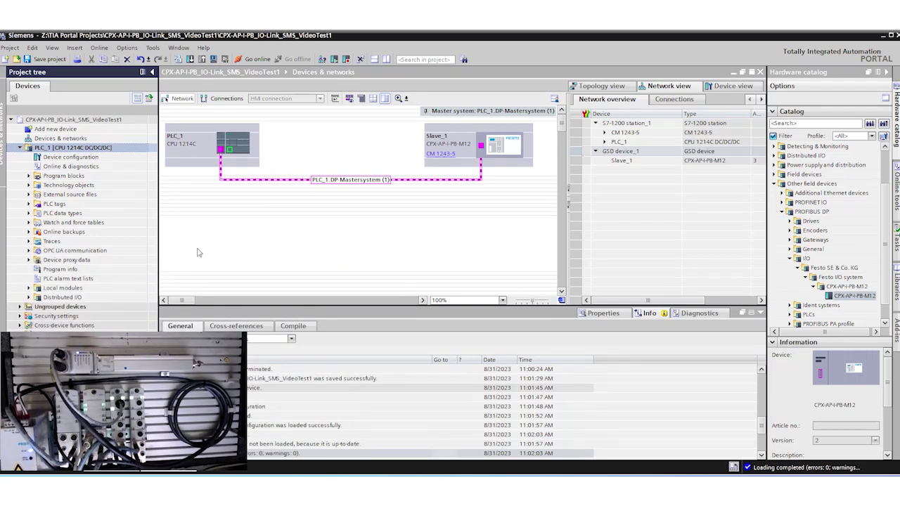
Go online with PLC_1 to check the device status, go back offline and save the project.
left_click(254, 59)
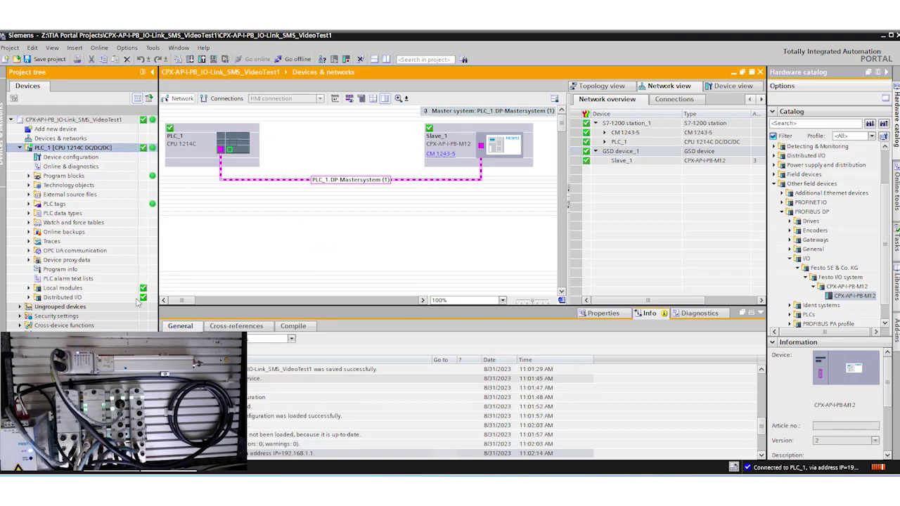
left_click(292, 60)
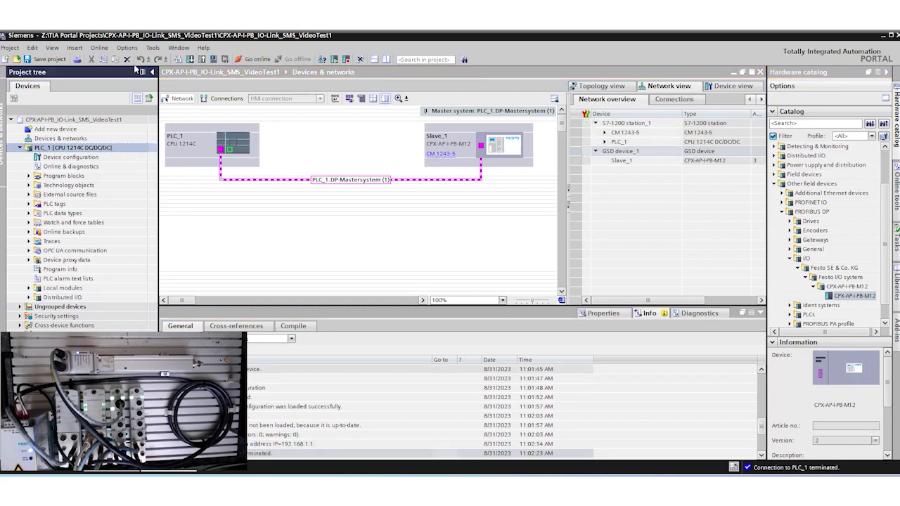
left_click(50, 59)
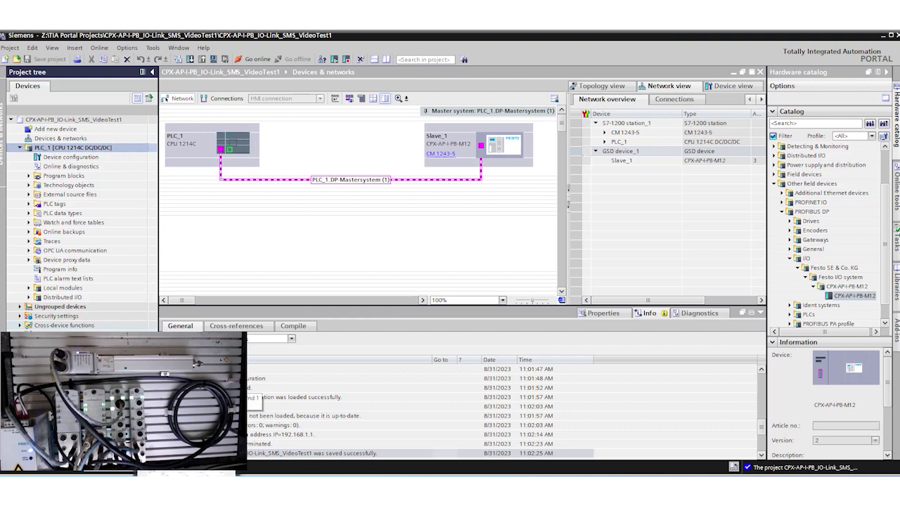
Switch to Edge and examine the Expert knowledge application notes in the Electric cylinder unit EPCS downloads on the Festo site.
key("alt+Tab")
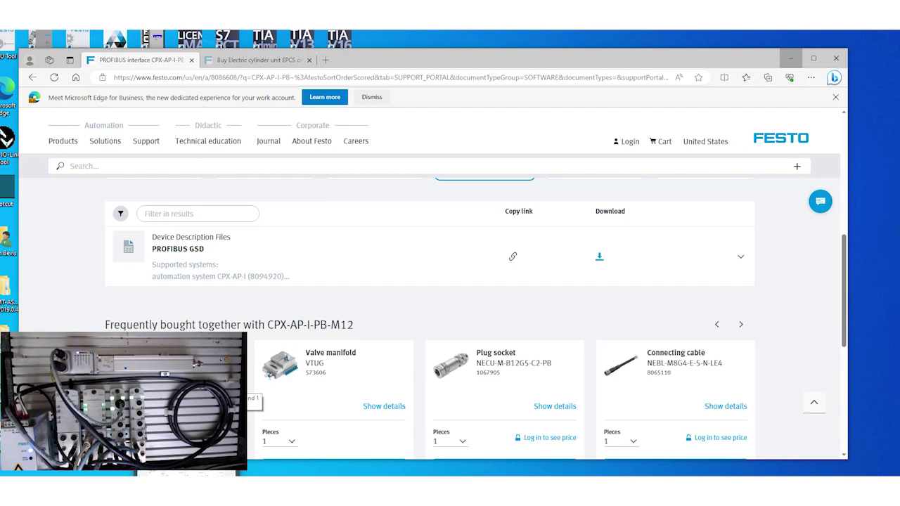
key("alt+Tab")
key("alt+Tab")
key("alt+Tab")
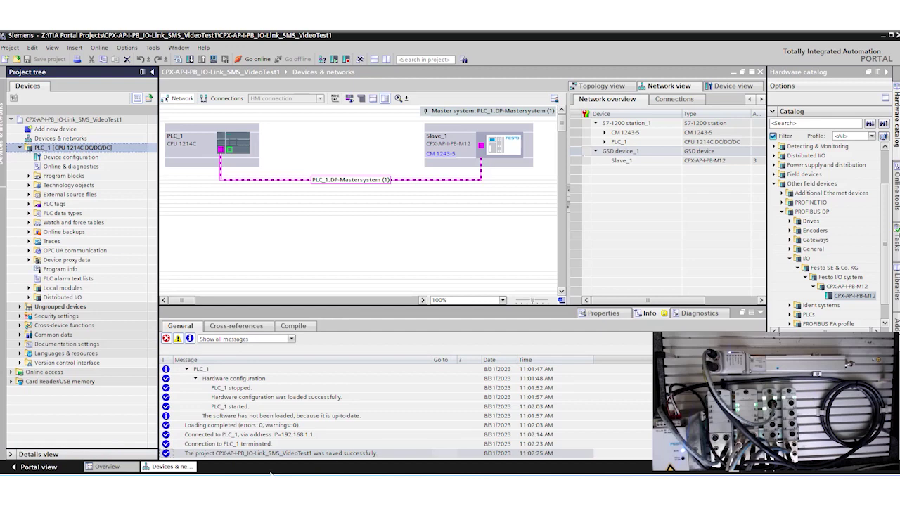
left_click(193, 462)
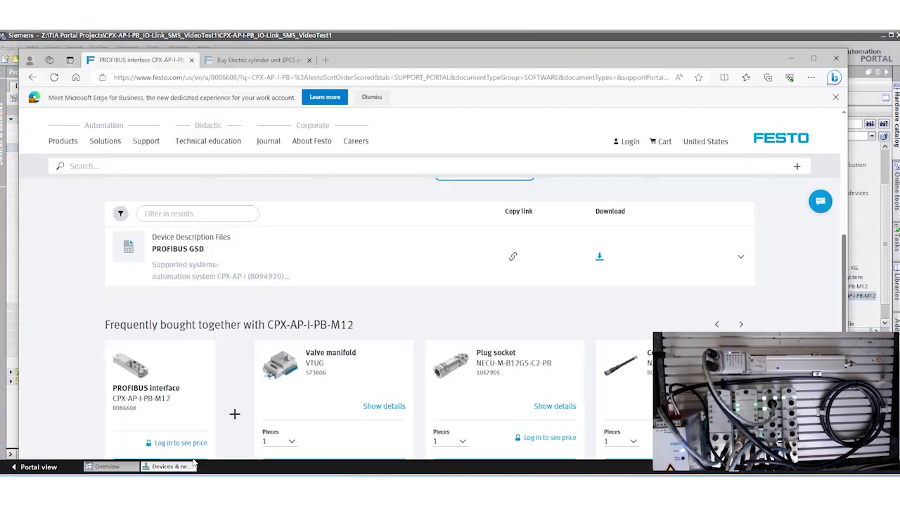
left_click(258, 63)
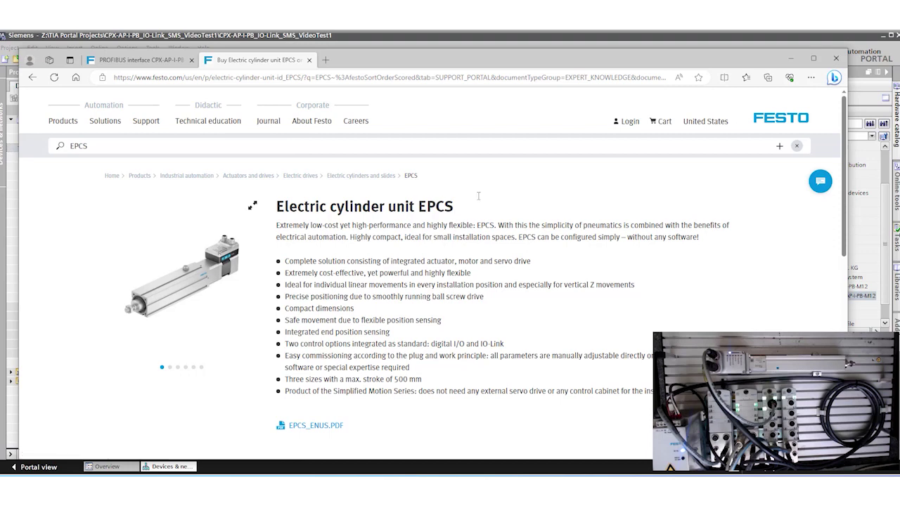
scroll(540, 340, "down", 3)
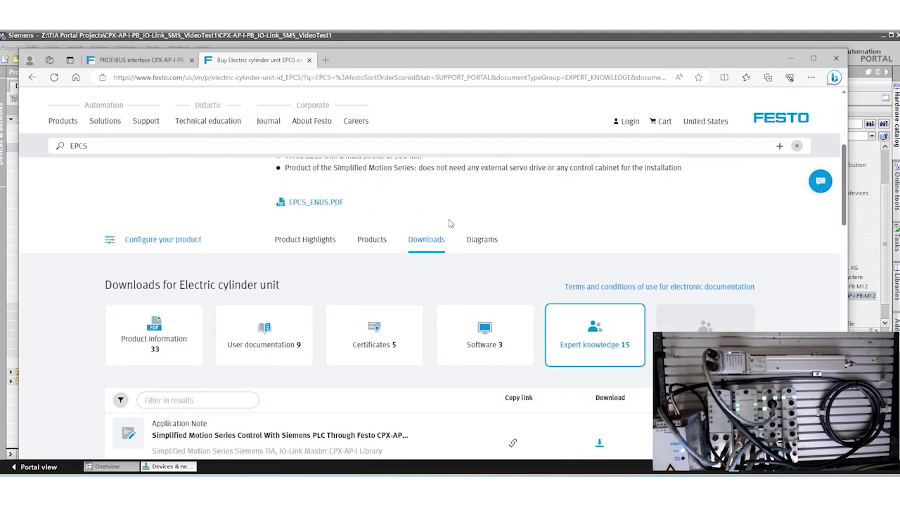
left_click(450, 239)
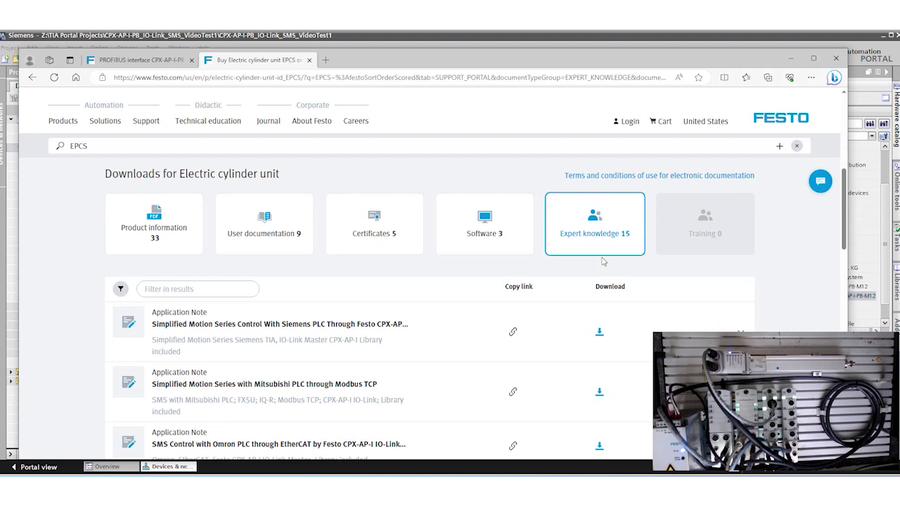
scroll(578, 263, "down", 2)
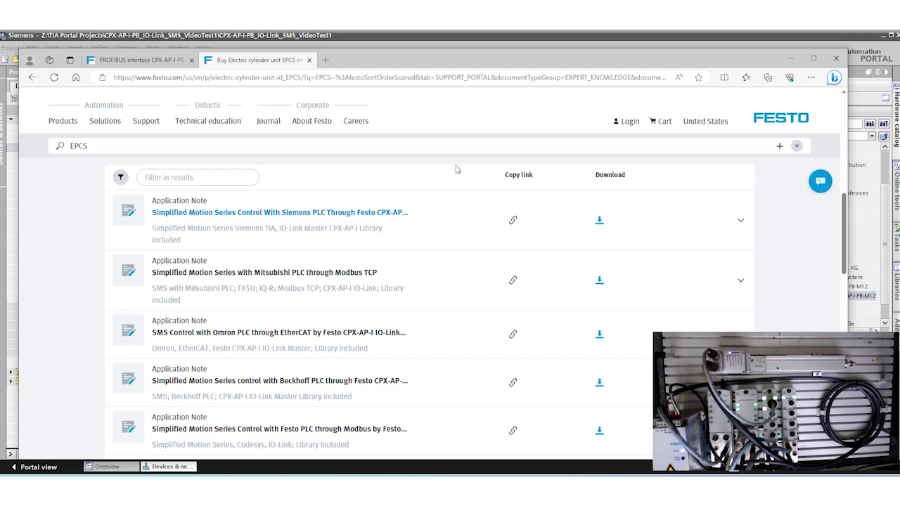
left_click(790, 59)
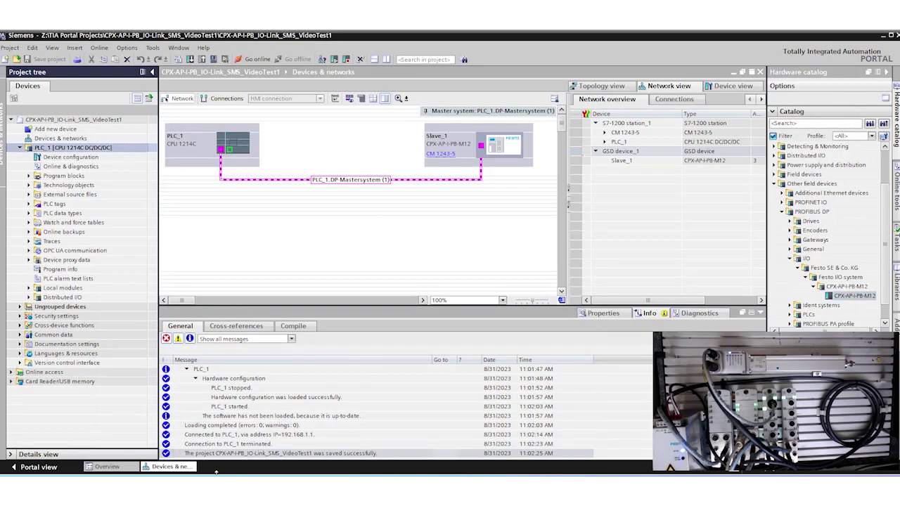
Switch to File Explorer and open the 02. Library folder inside "ApplicationNoteSMS with SiemensTIA#100356V1.3" on the VM_share drive.
mouse_move(208, 475)
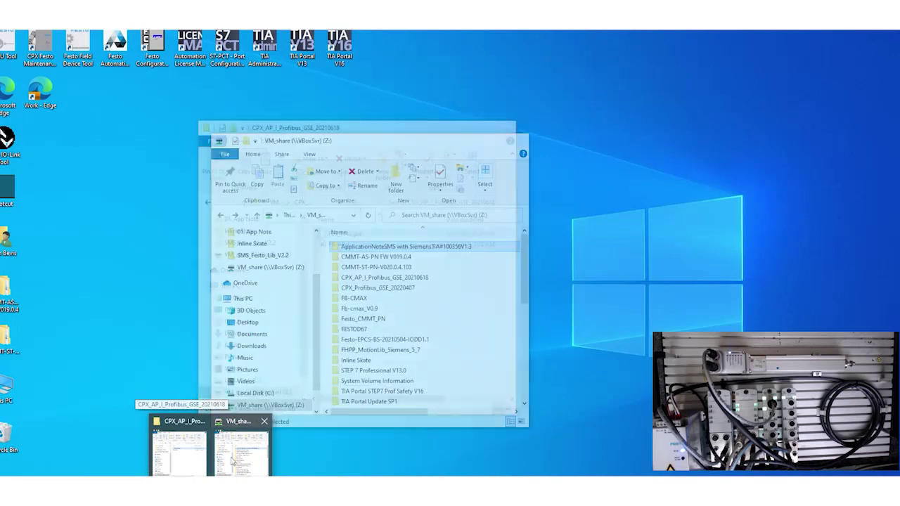
left_click(232, 461)
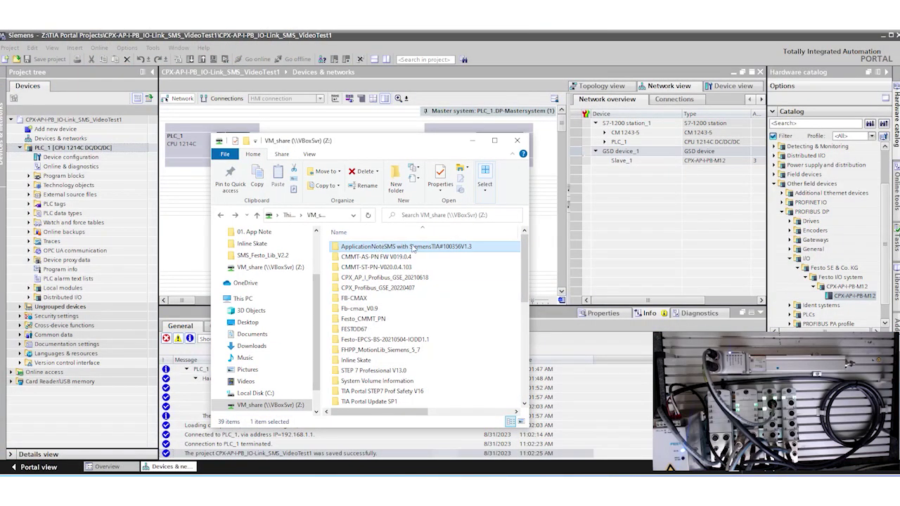
double_click(392, 249)
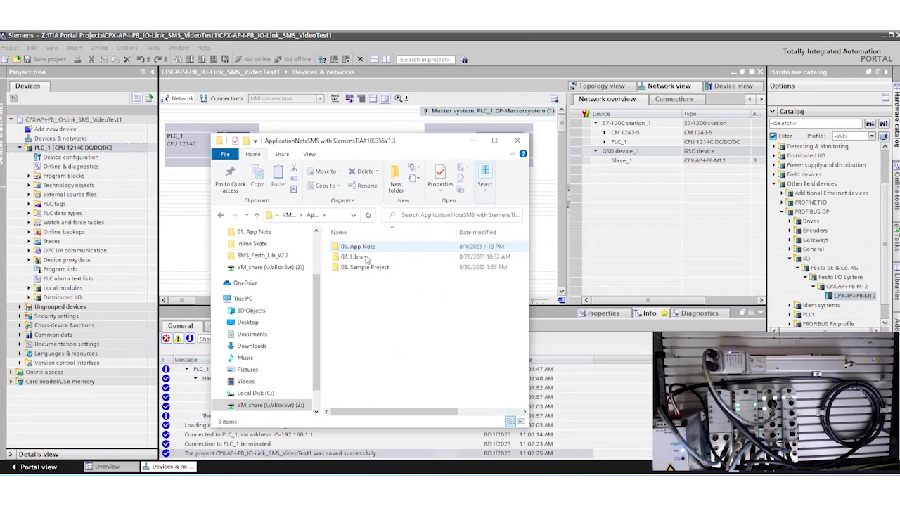
left_click(359, 261)
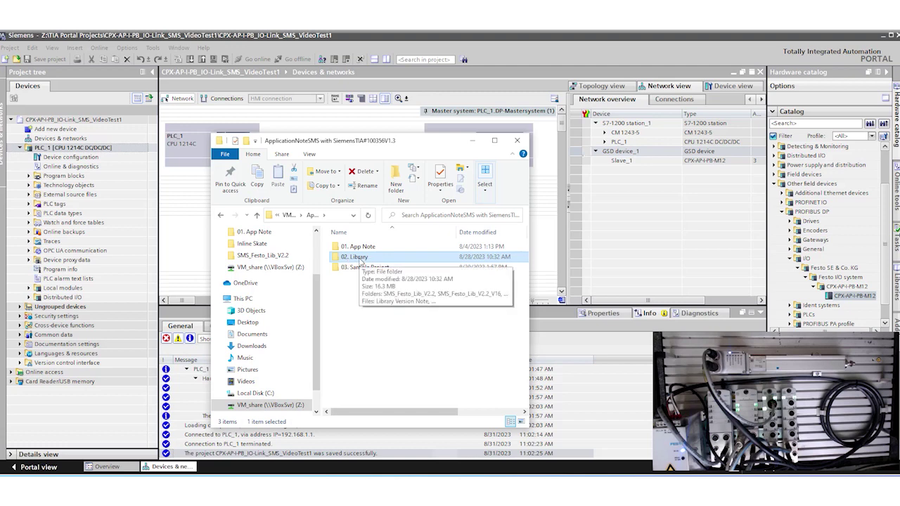
double_click(359, 258)
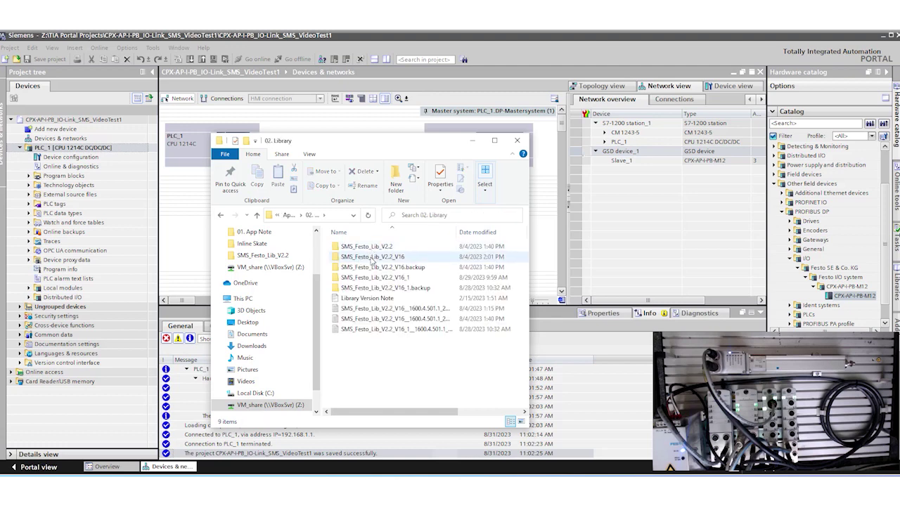
Switch back to TIA Portal from File Explorer, collapse the inspector window and show the libraries.
left_click(373, 260)
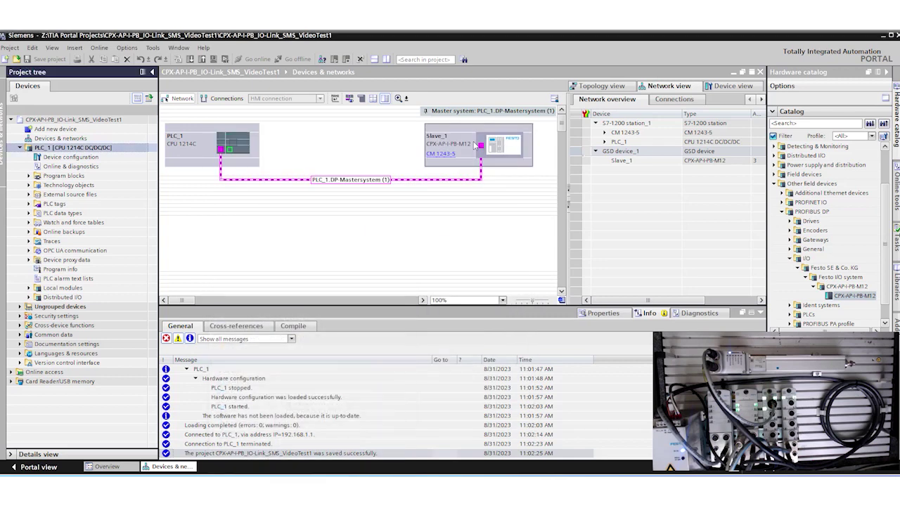
left_click(472, 140)
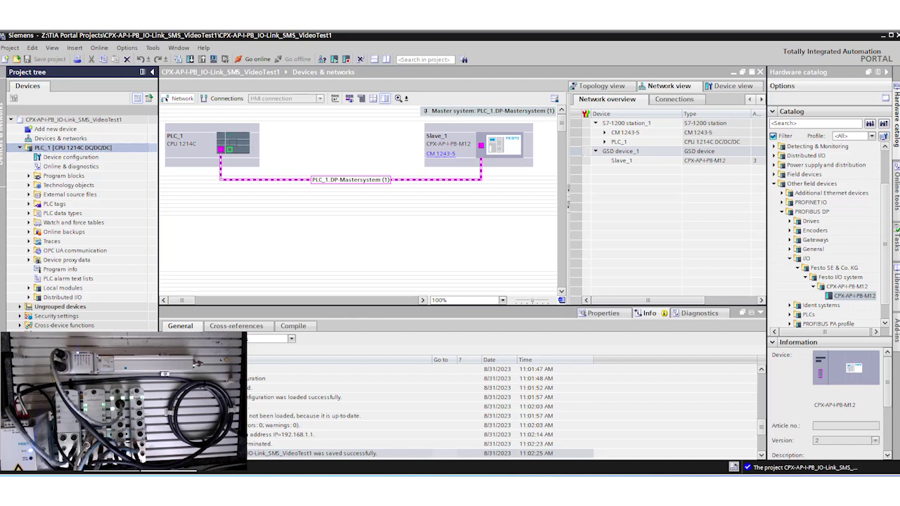
left_click(761, 314)
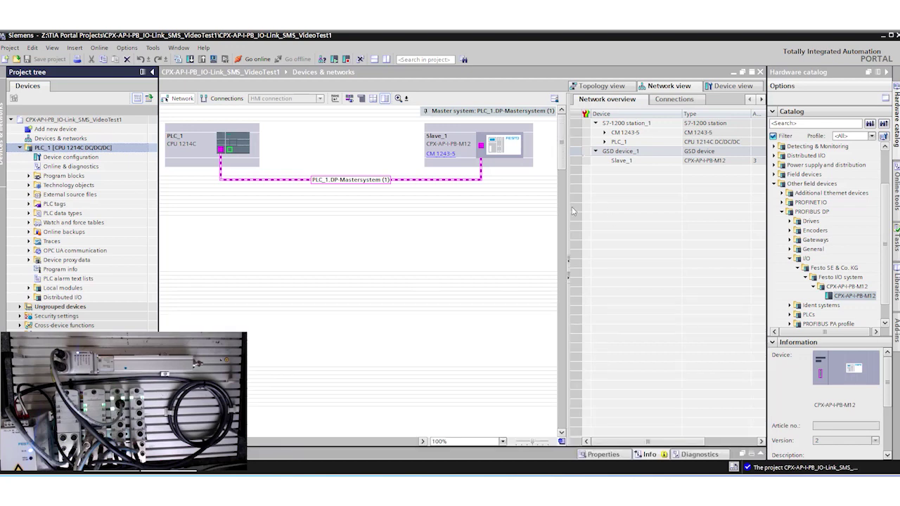
key("F2")
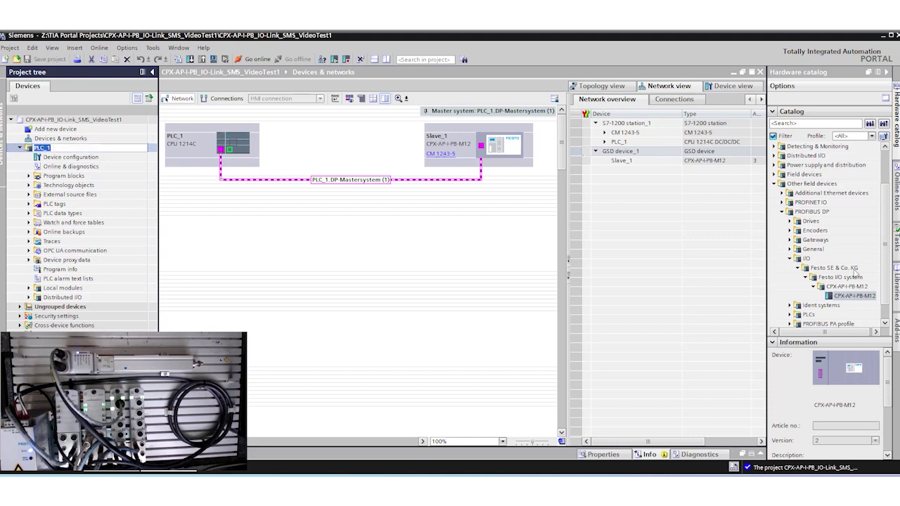
left_click(896, 285)
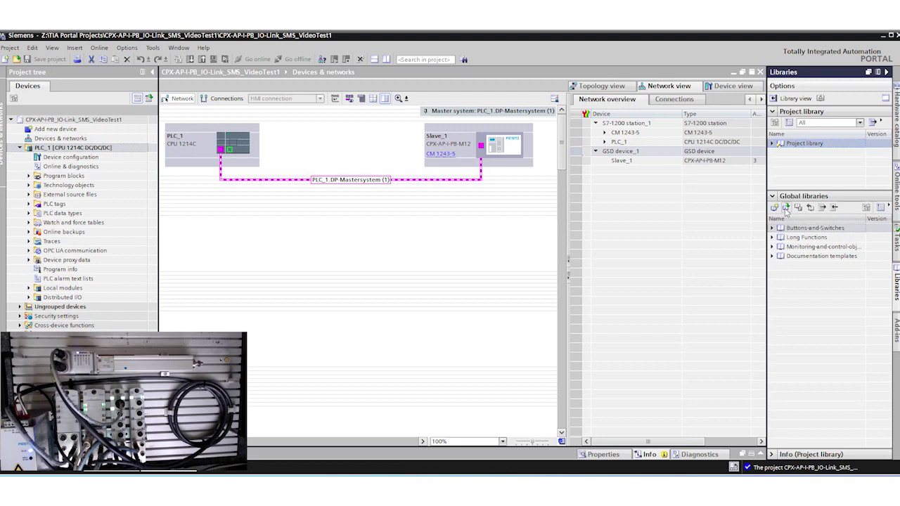
Open the global library SMS_Festo_Lib_V2.2_V16 as read-only from its folder under the SMS application note on the VM_share drive.
left_click(786, 209)
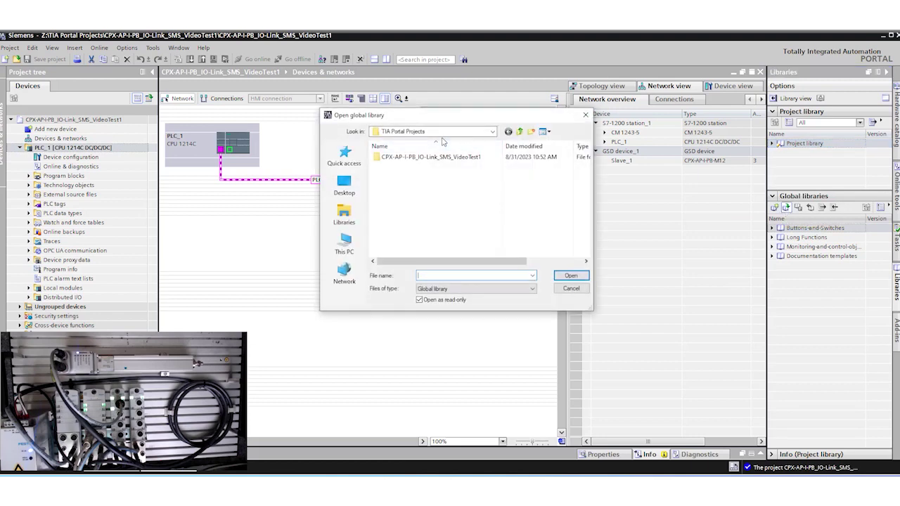
left_click(434, 133)
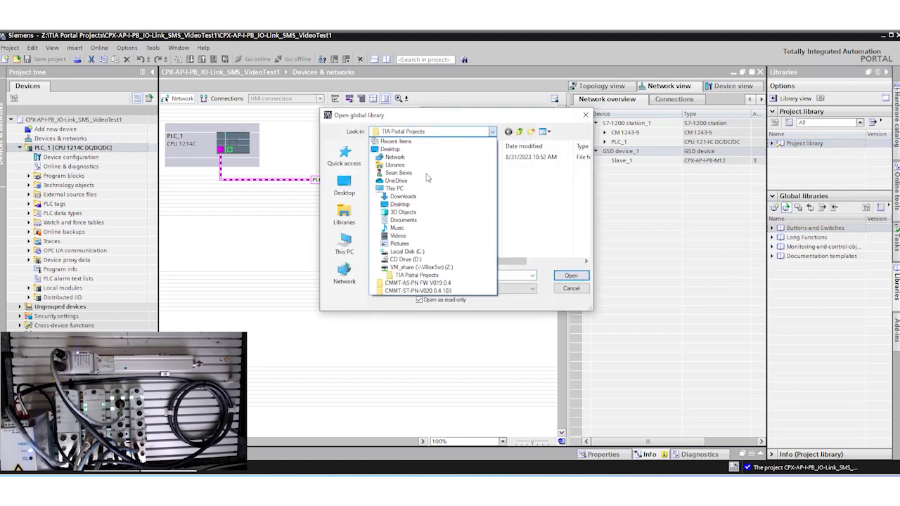
left_click(417, 268)
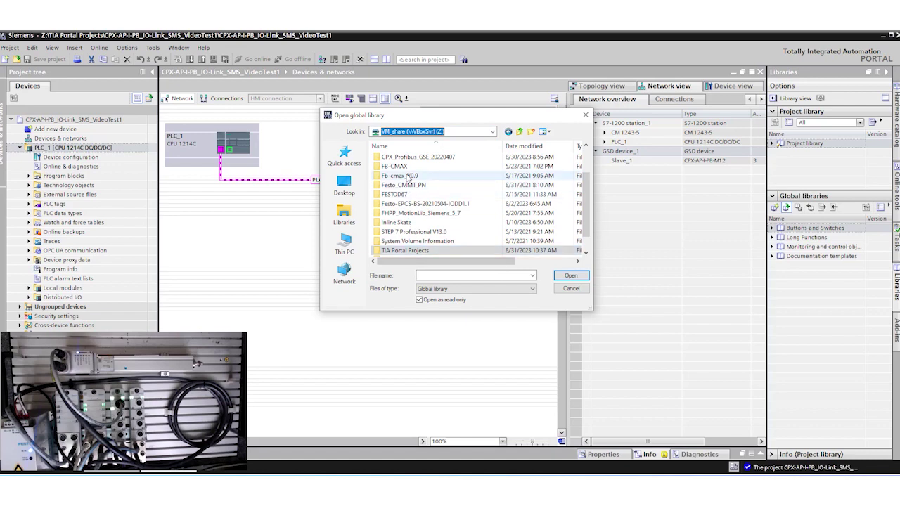
scroll(408, 181, "up", 2)
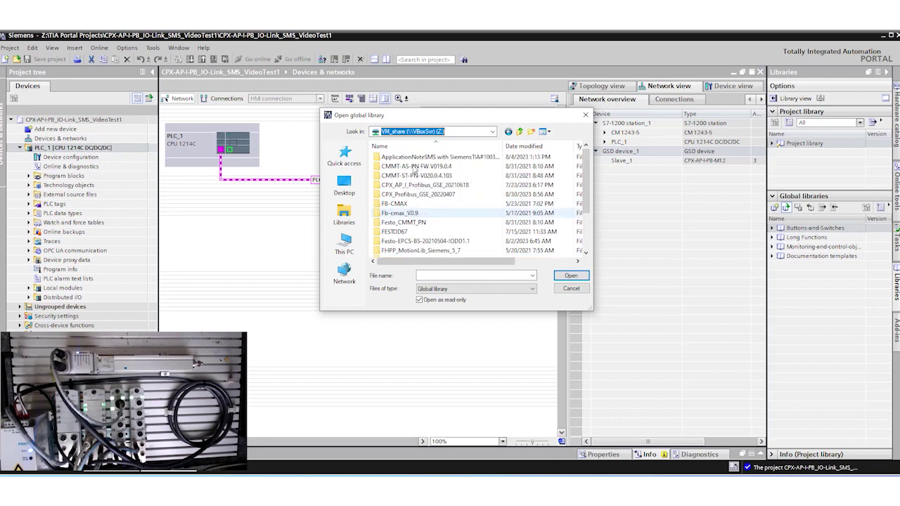
double_click(417, 157)
double_click(414, 166)
double_click(416, 167)
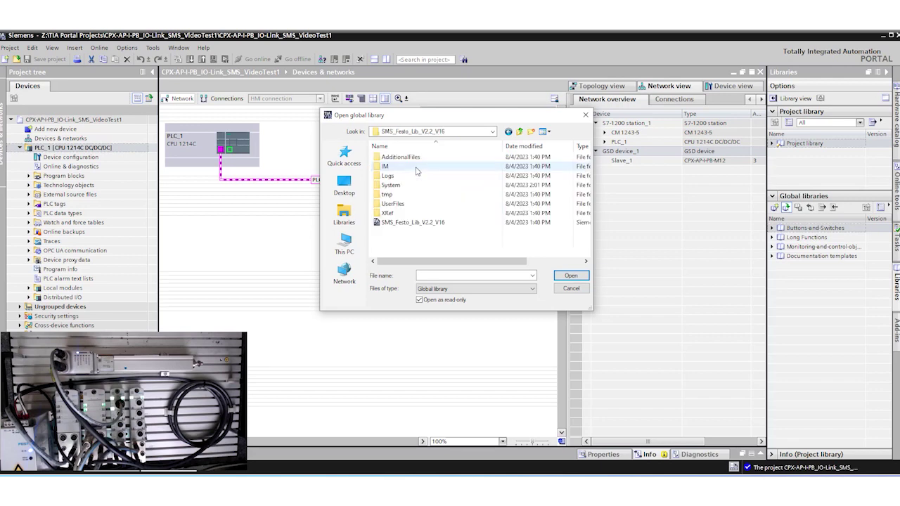
left_click(405, 222)
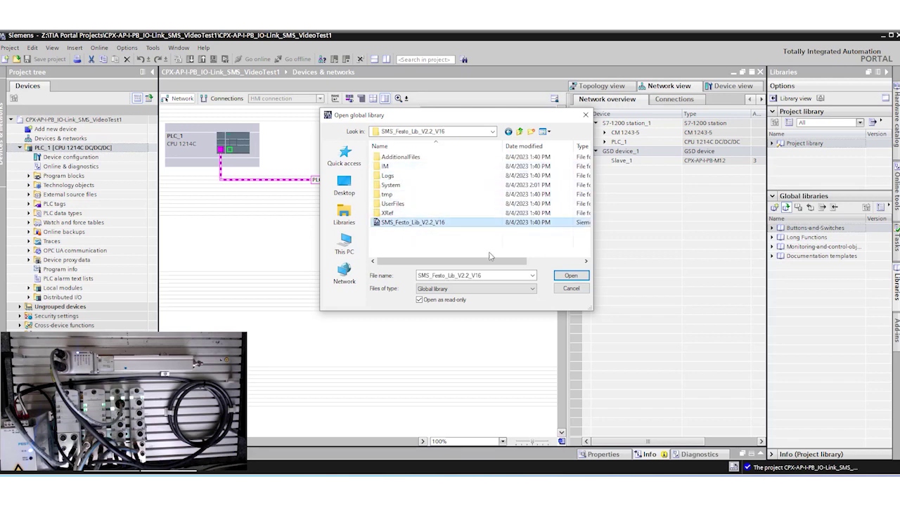
left_click(570, 275)
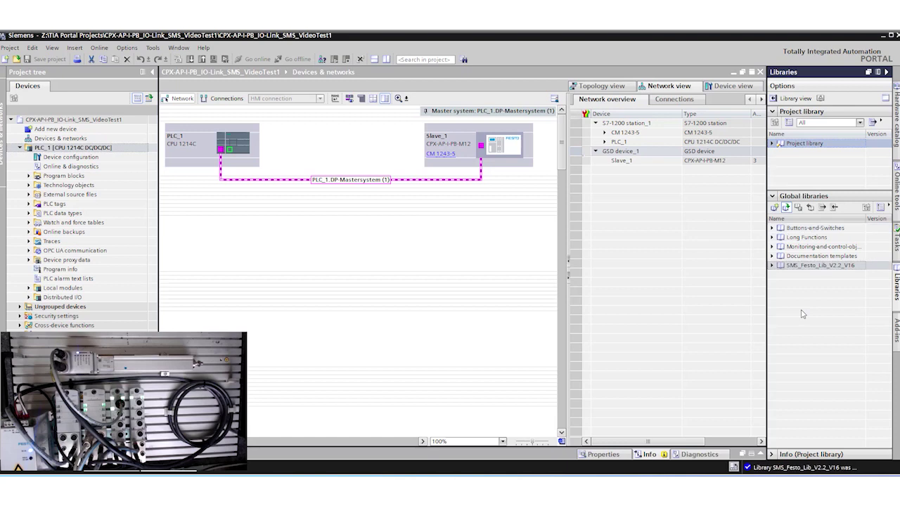
Expand the S7-1200/1500 types of SMS_Festo_Lib_V2.2_V16 and examine the CPXAPI_IOLink and SMS_Blocks contents, including the SMS_Festo_IO version.
left_click(772, 266)
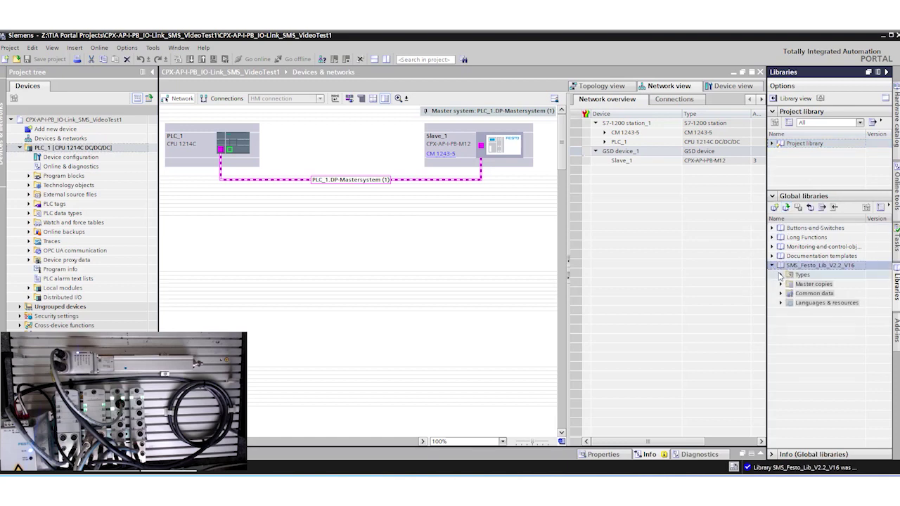
left_click(780, 275)
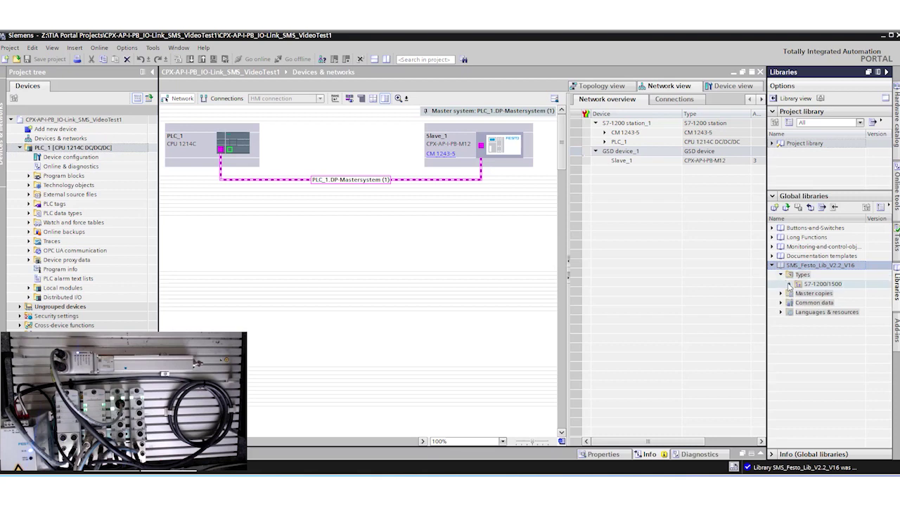
left_click(789, 284)
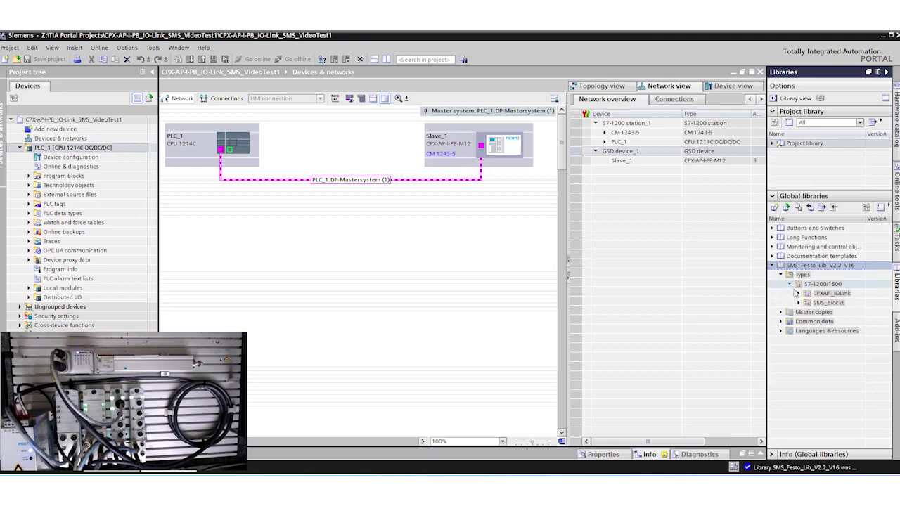
left_click(799, 294)
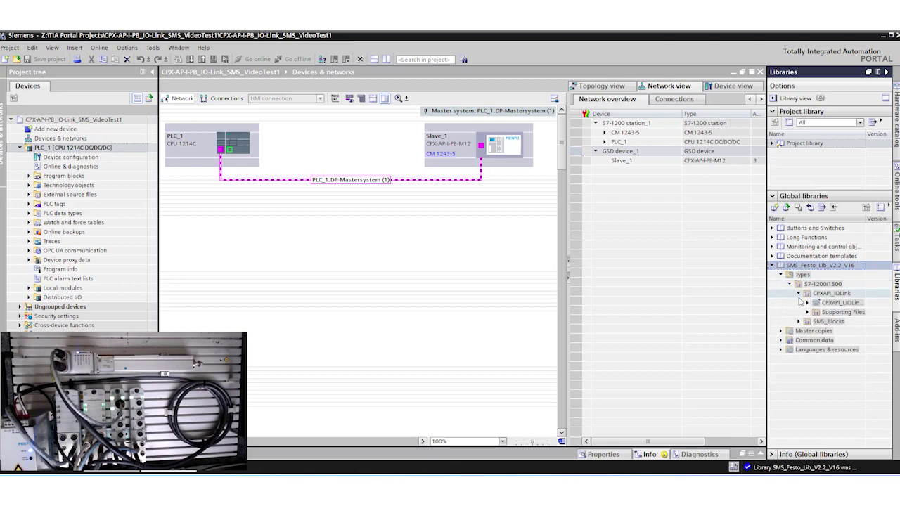
left_click(799, 322)
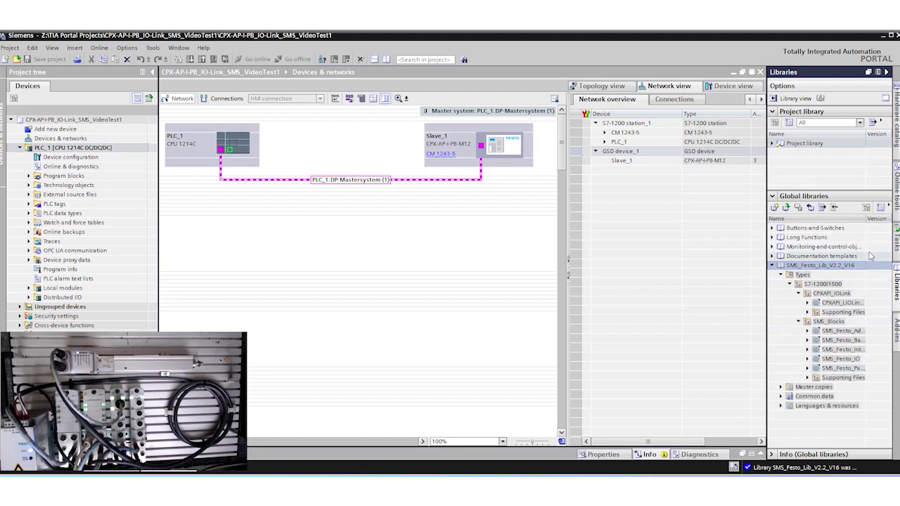
left_click(859, 337)
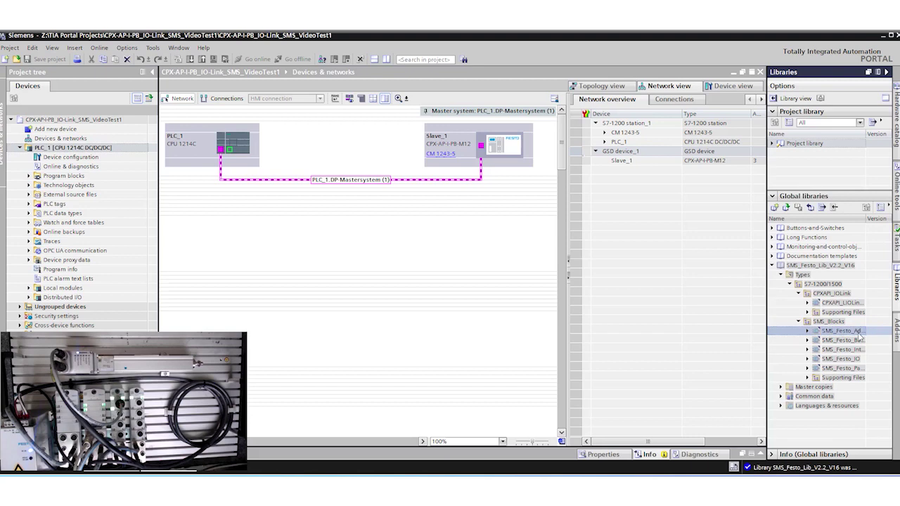
left_click(854, 350)
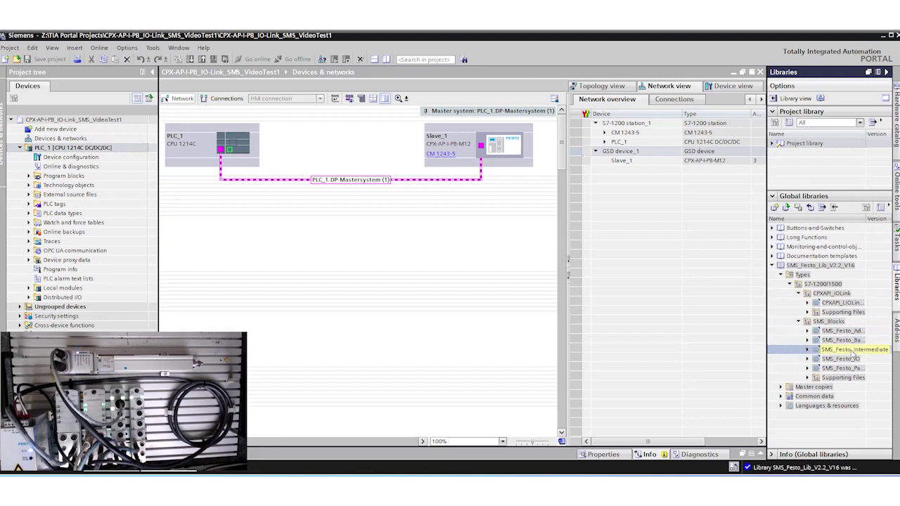
left_click(847, 359)
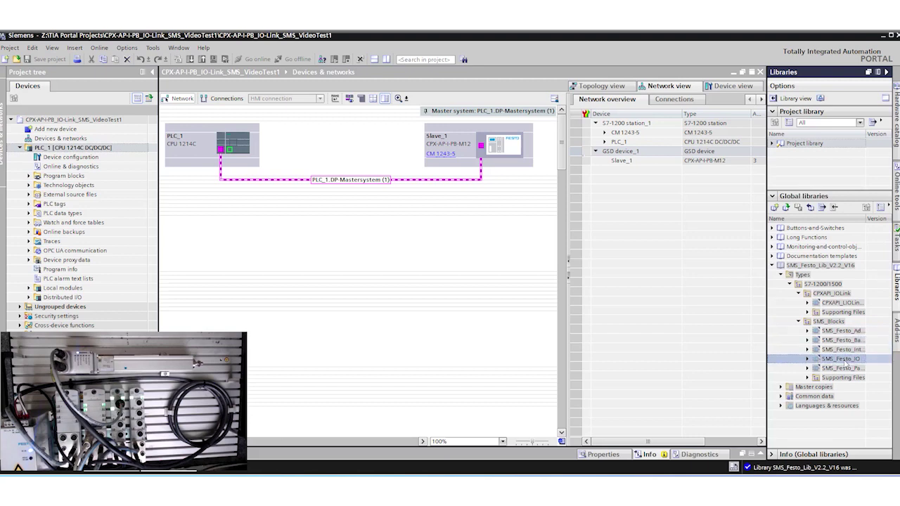
left_click(807, 360)
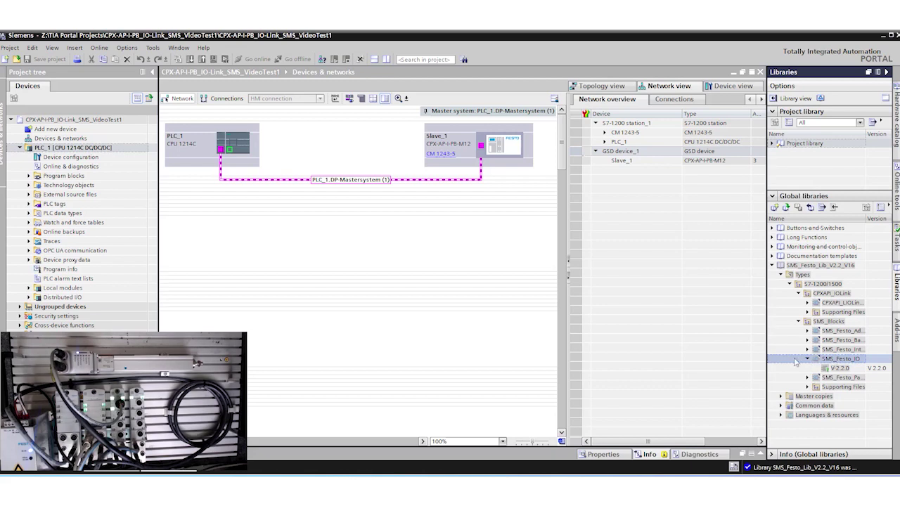
Copy the SMS_Festo_IO block from the Festo library into PLC_1's program blocks.
left_click(29, 176)
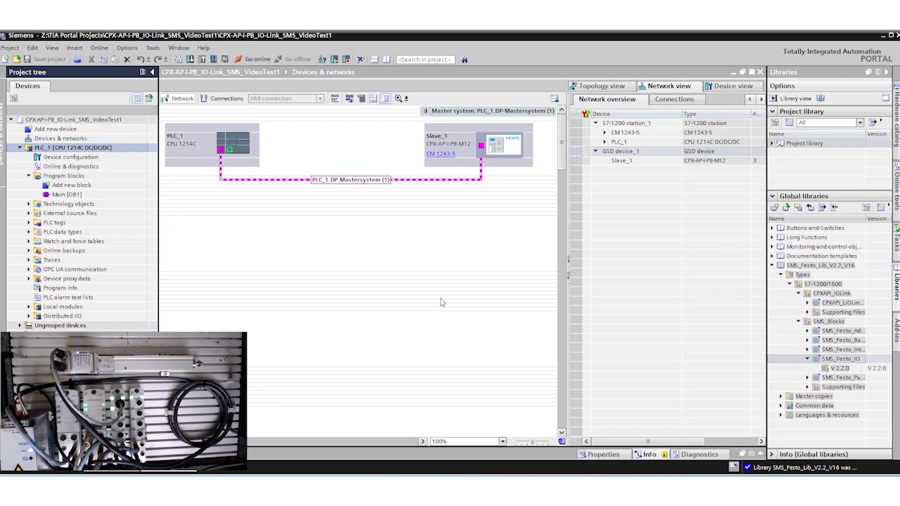
left_click(841, 361)
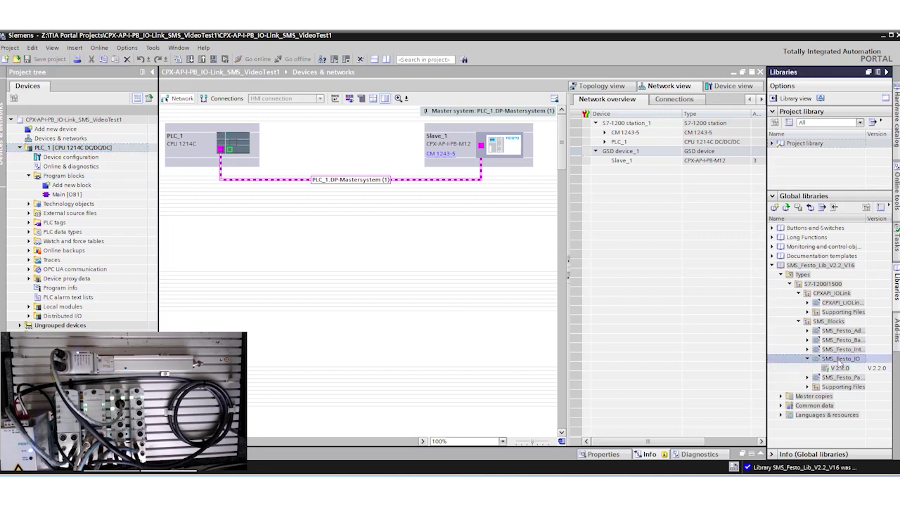
left_click_drag(841, 361, 740, 346)
left_click_drag(573, 287, 64, 176)
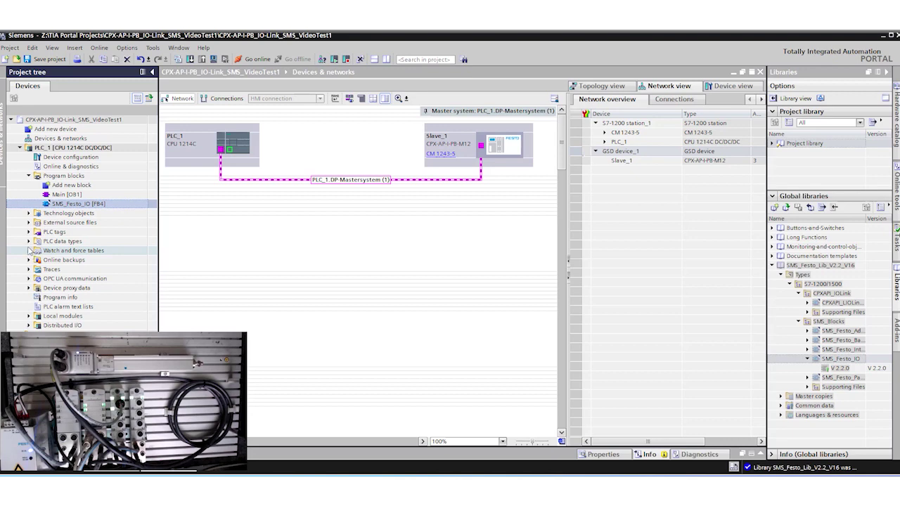
Copy the SMS_Blocks Supporting Files folder into PLC_1's PLC data types and check the data types it contains.
left_click(30, 242)
left_click(61, 243)
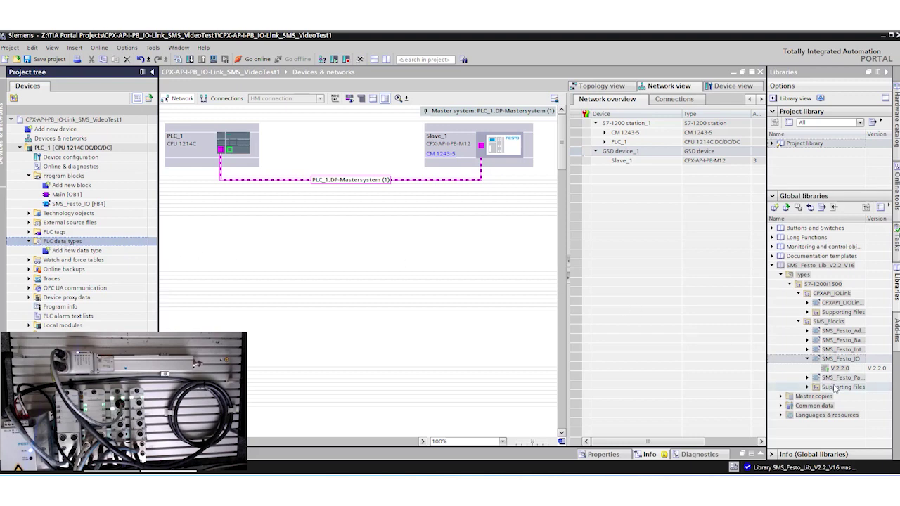
left_click(836, 388)
left_click(807, 387)
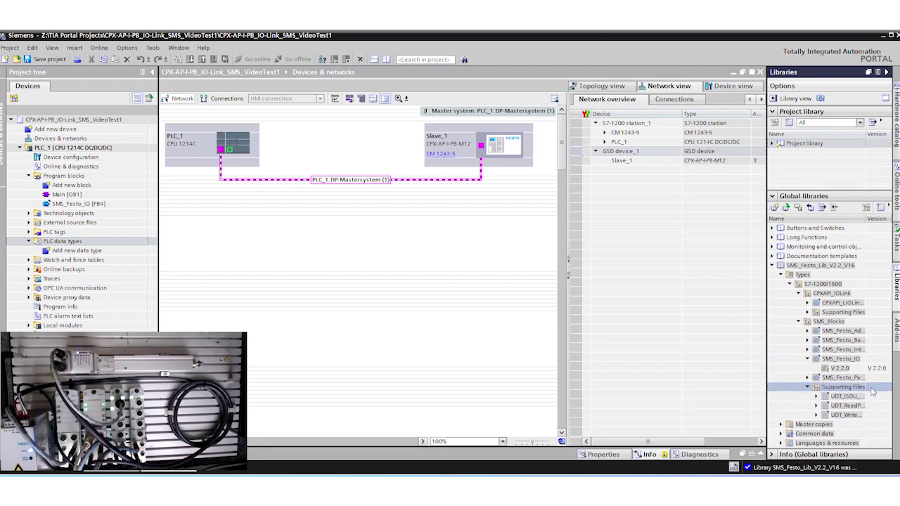
left_click_drag(851, 387, 64, 241)
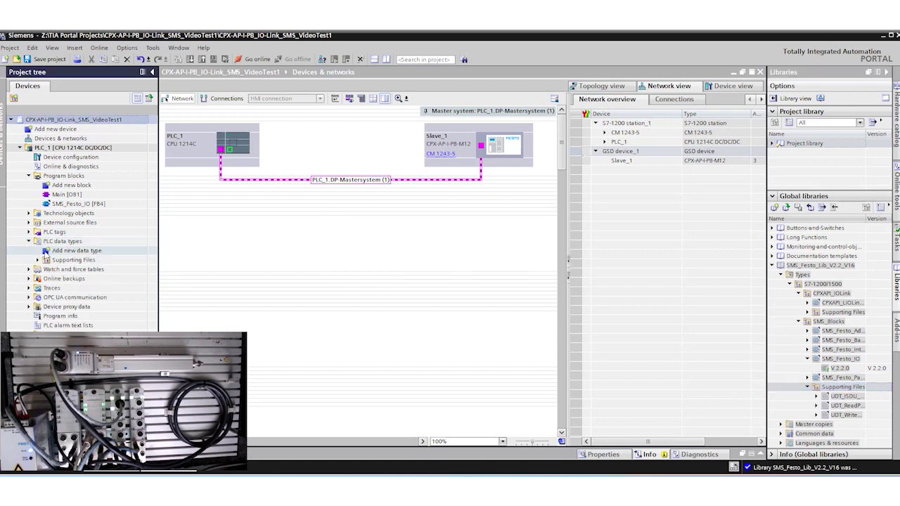
left_click(37, 260)
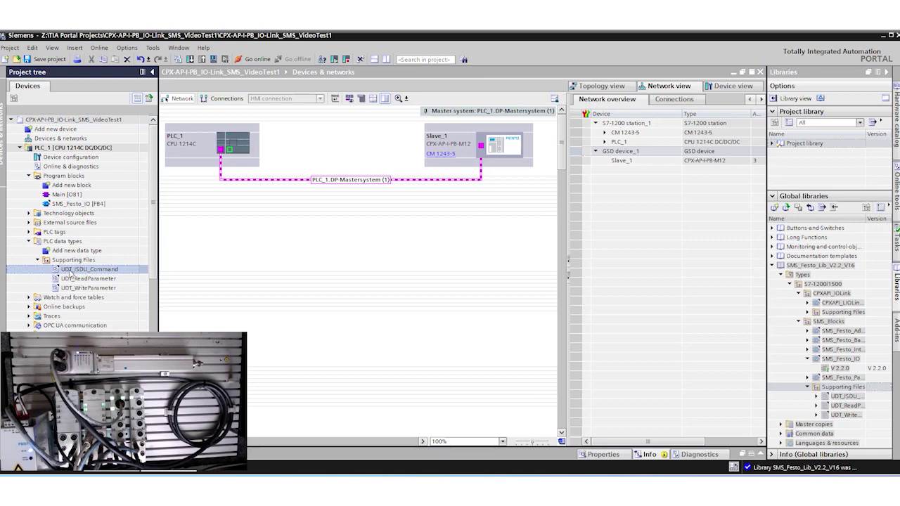
left_click(74, 279)
left_click(77, 288)
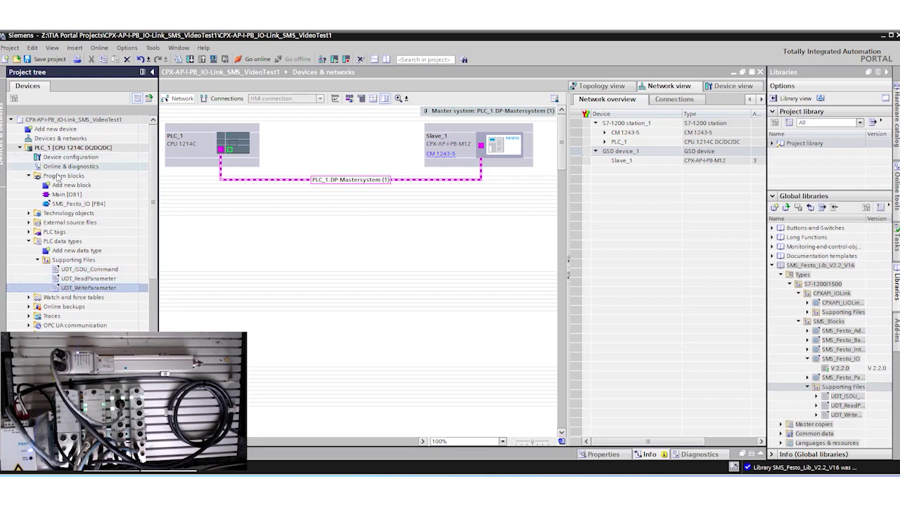
Open Main [OB1] and call SMS_Festo_IO in Network 1 with the automatically numbered single-instance data block SMS_Festo_IO_DB.
left_click(61, 203)
left_click(64, 194)
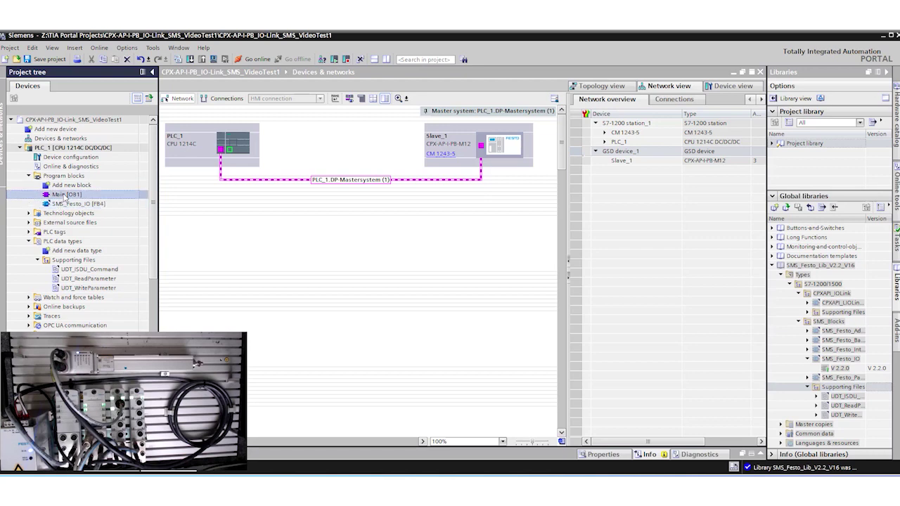
double_click(64, 195)
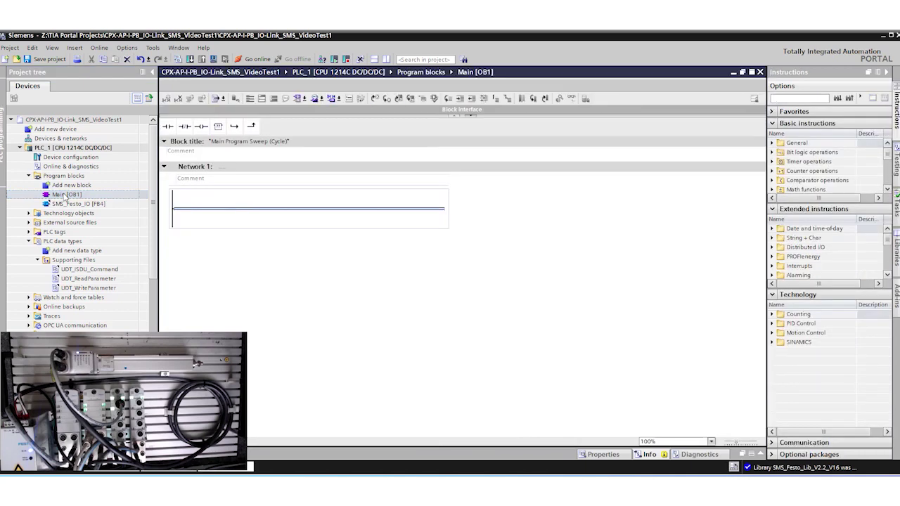
left_click(71, 203)
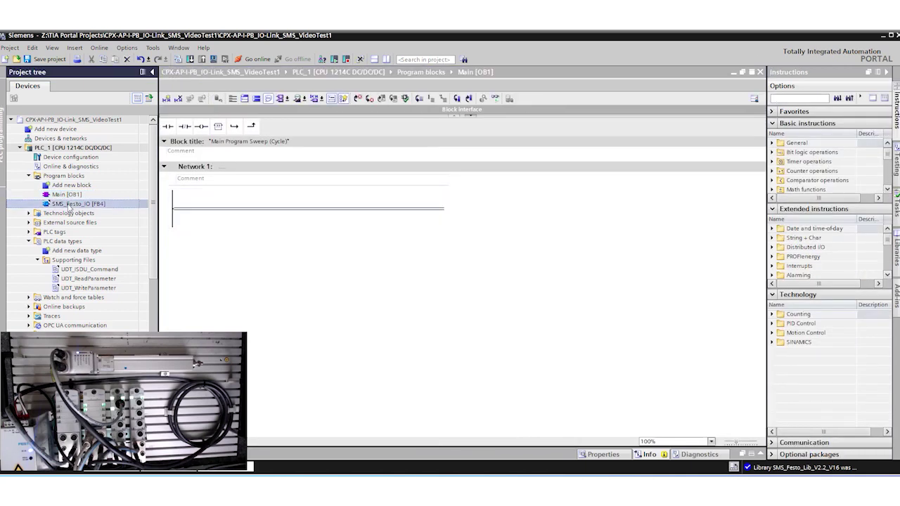
left_click_drag(70, 209, 310, 209)
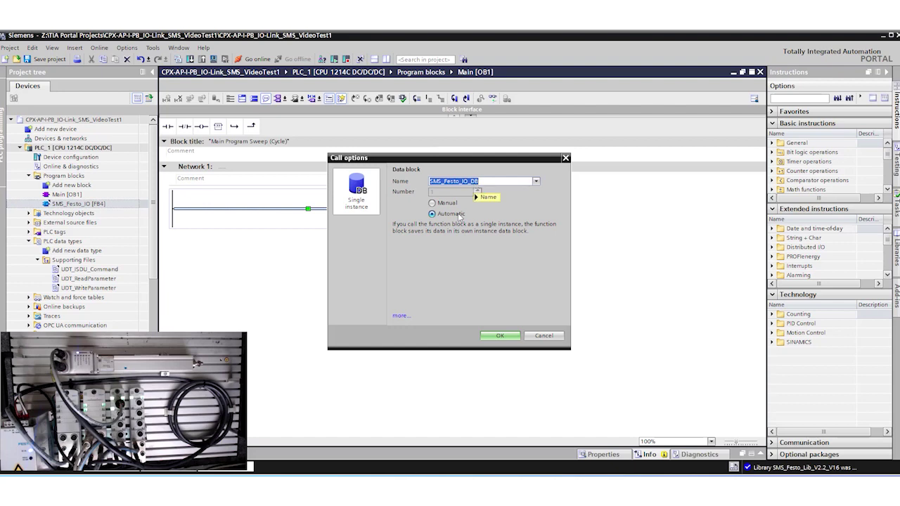
left_click(500, 337)
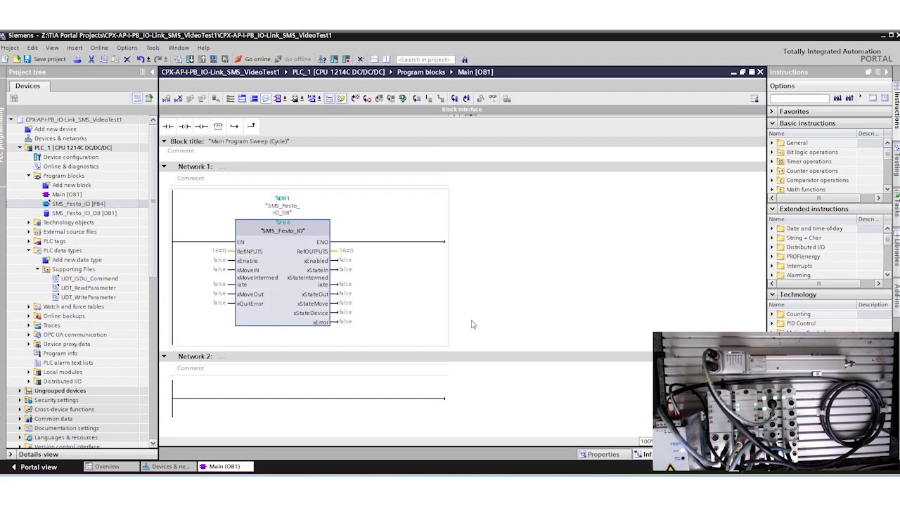
left_click_drag(652, 331, 574, 289)
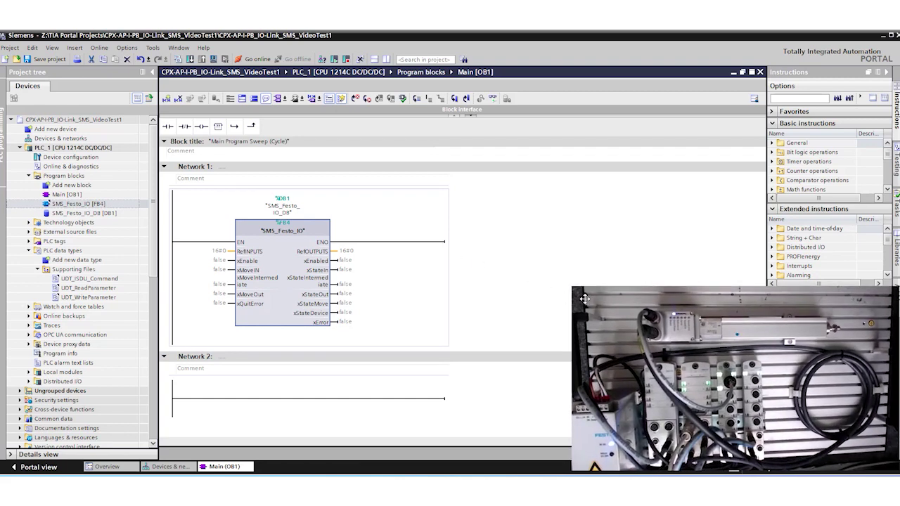
left_click_drag(574, 290, 504, 249)
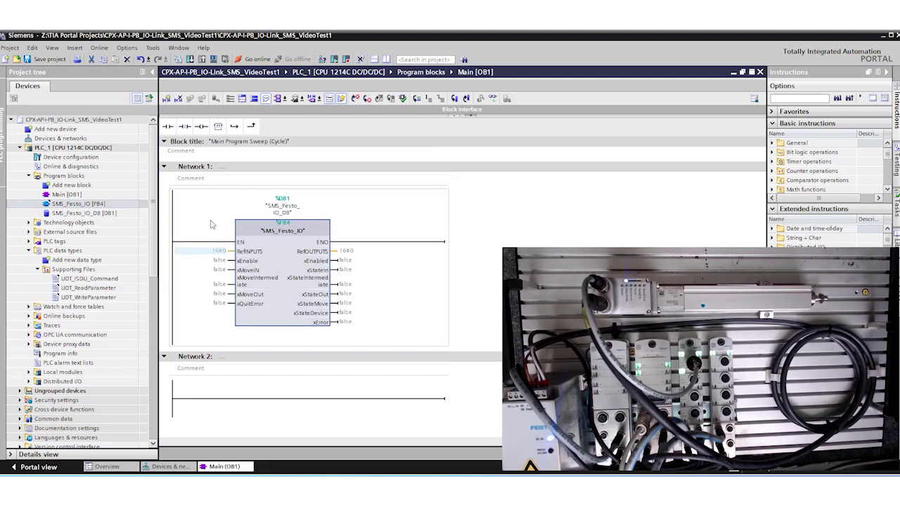
Open Slave_1 from the network view and check the I/O addresses of its AP-I-4IOL-M12 IO-Link module.
left_click(67, 139)
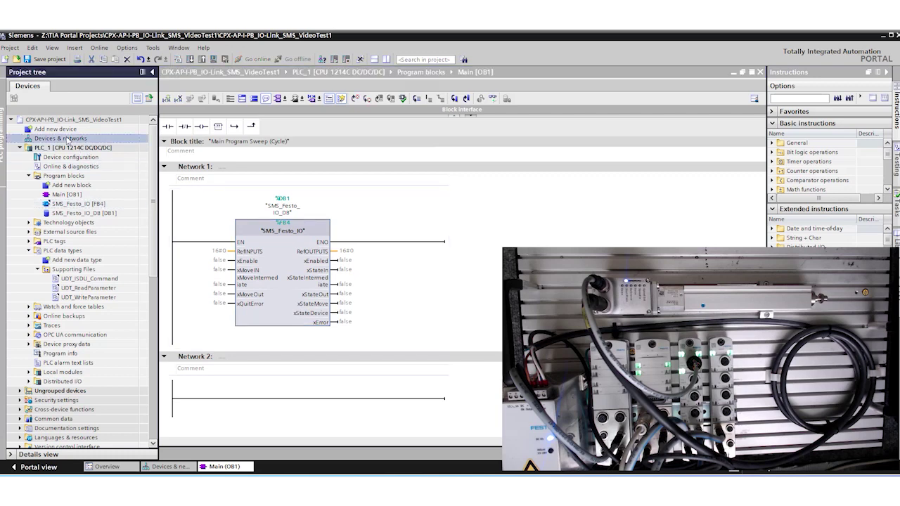
double_click(67, 139)
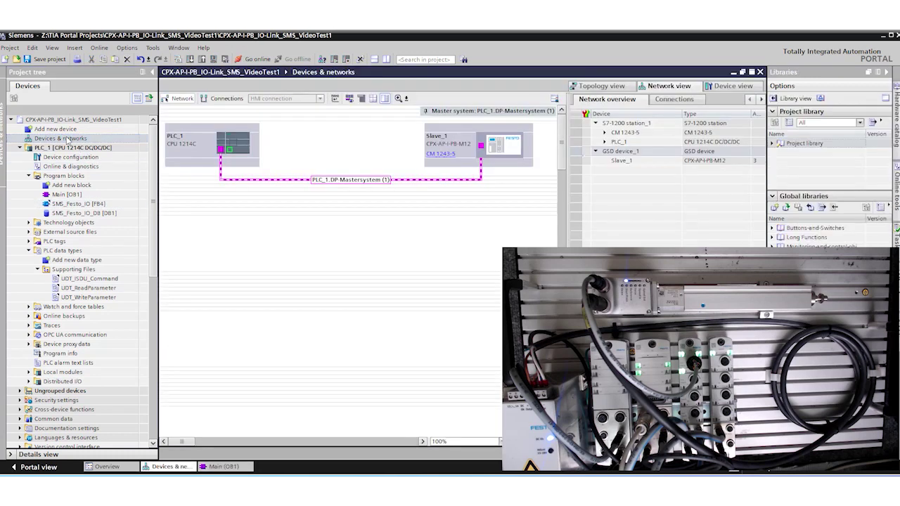
double_click(447, 135)
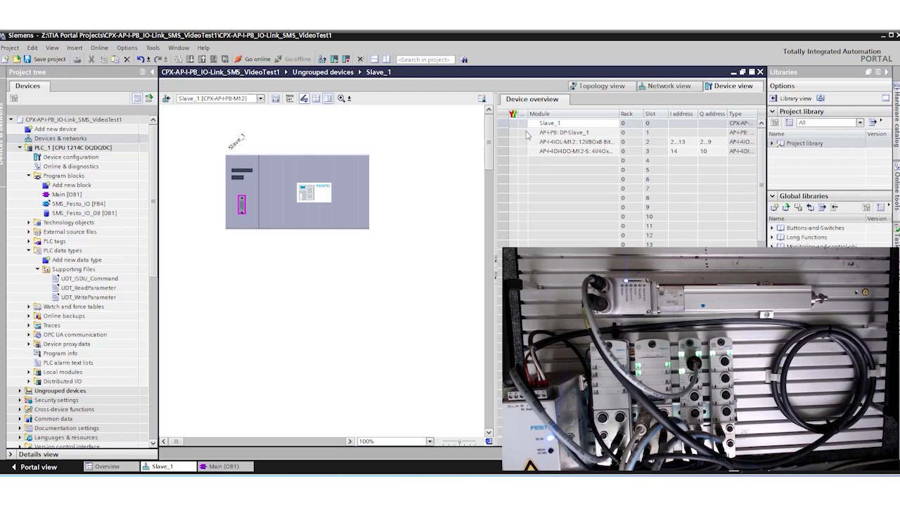
left_click(550, 143)
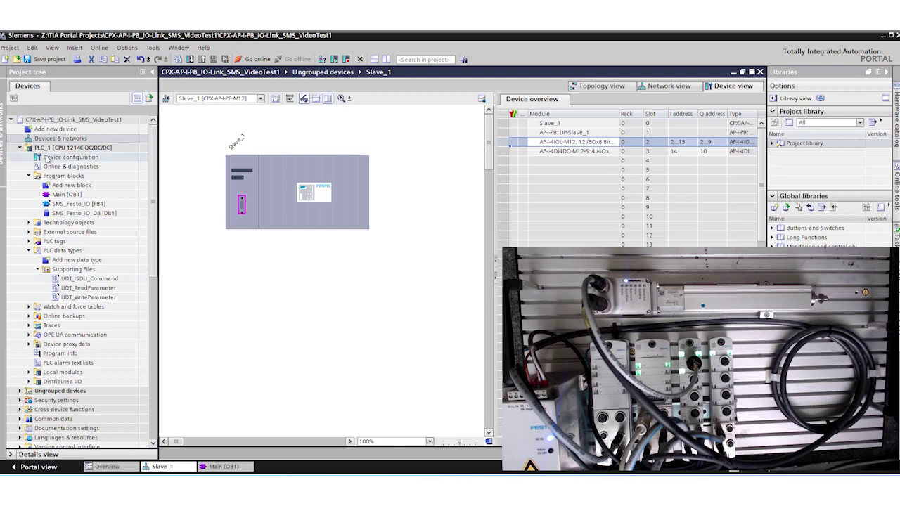
Return to Main [OB1] and assign %IB3 to the RefINPUTS parameter of the SMS_Festo_IO call.
left_click(74, 194)
double_click(74, 194)
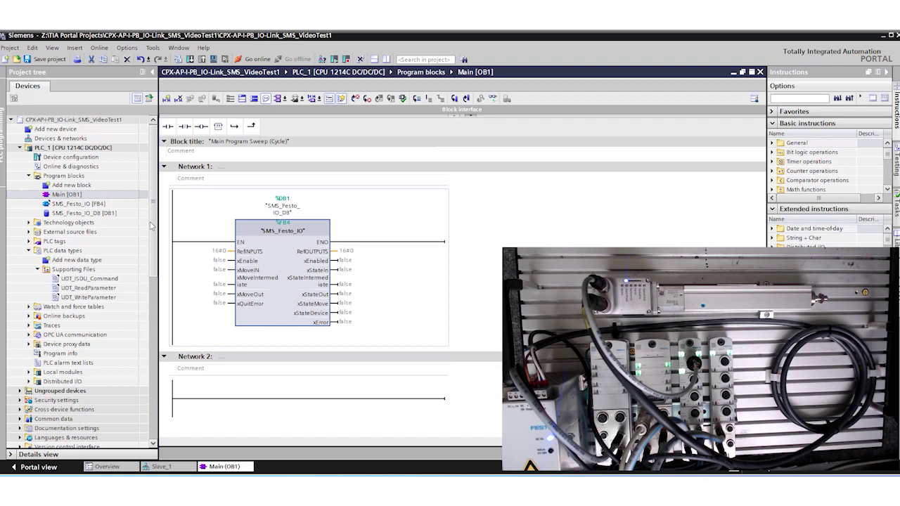
left_click(216, 252)
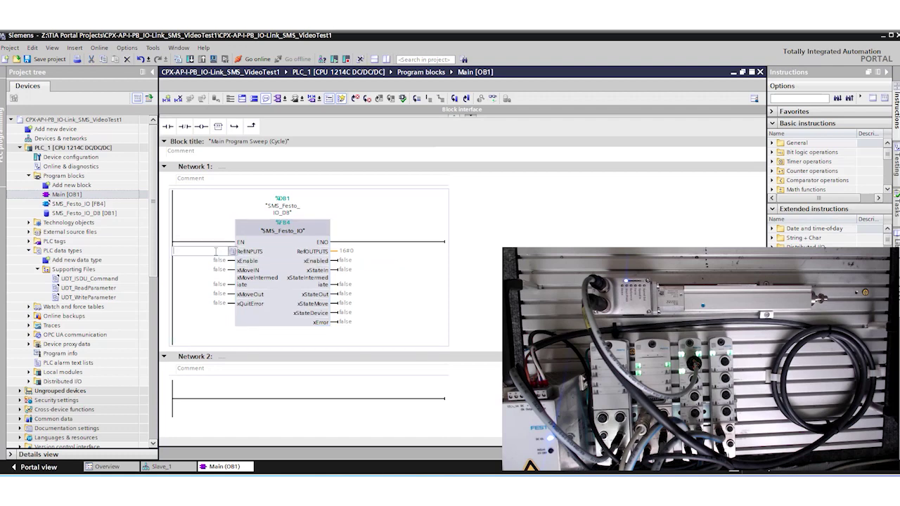
type("%IB3")
key("Return")
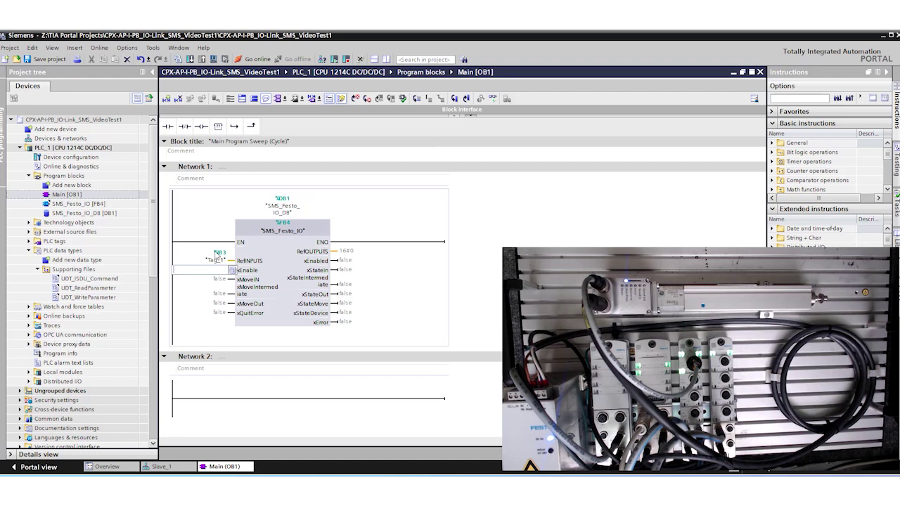
Assign %QB3 to the RefOUTPUTS parameter of the SMS_Festo_IO call in Network 1.
left_click(346, 252)
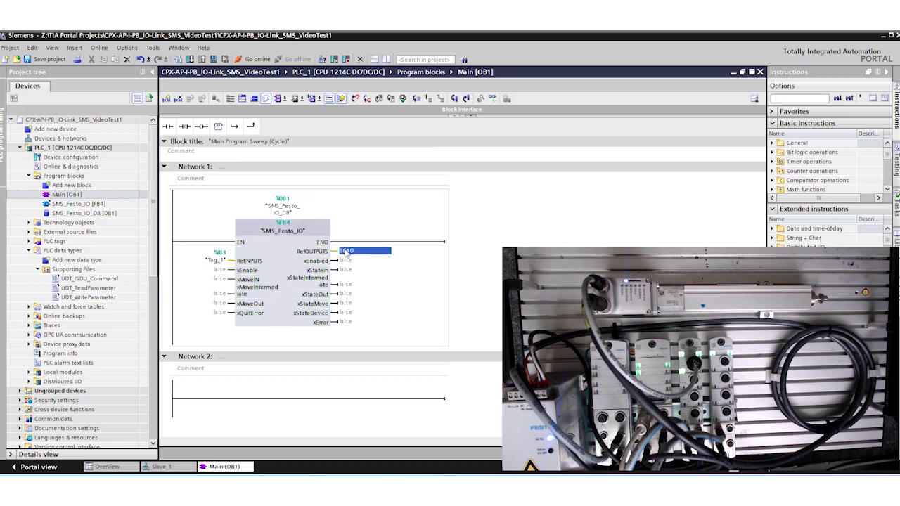
key("BackSpace")
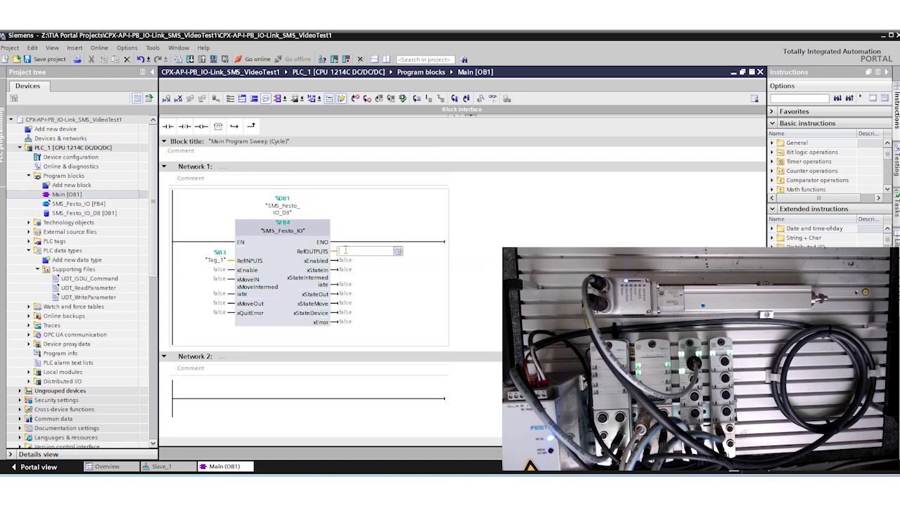
type("%")
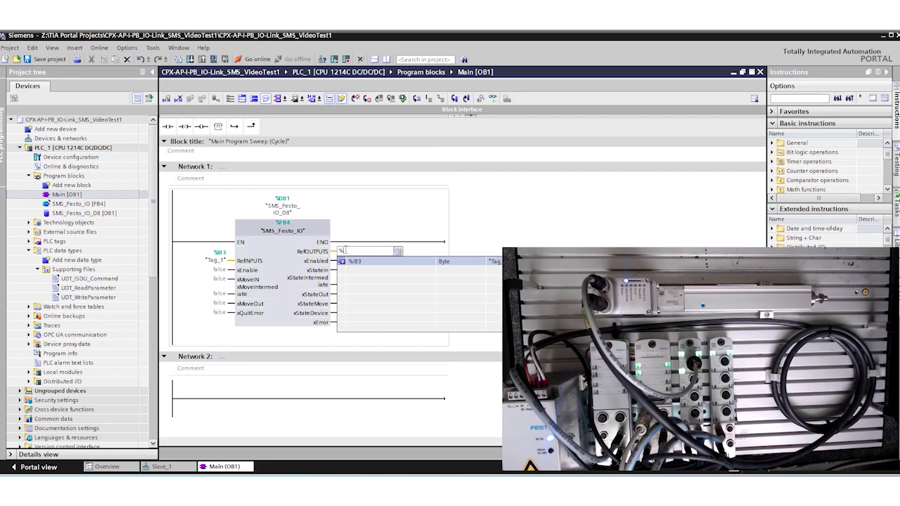
type("QB3")
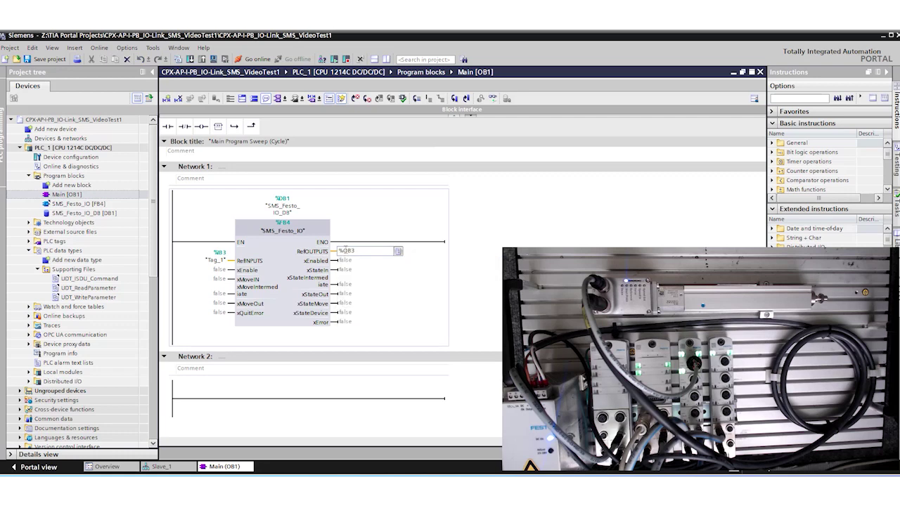
key("Return")
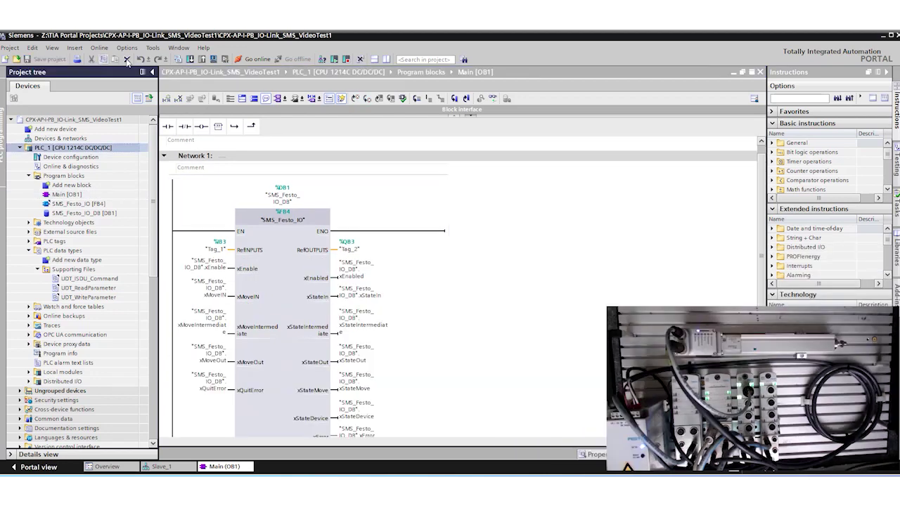
Compile PLC_1, collapse the compile messages and save the project.
left_click(177, 59)
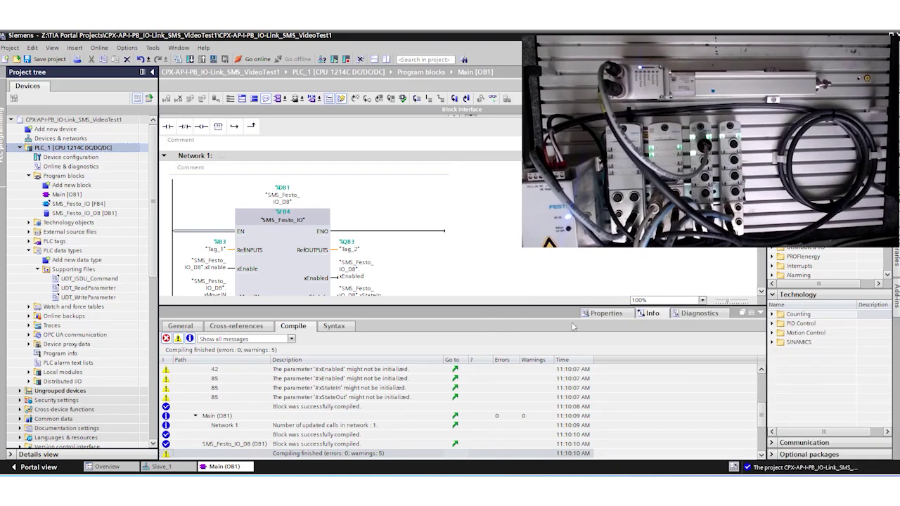
left_click(761, 313)
left_click(48, 60)
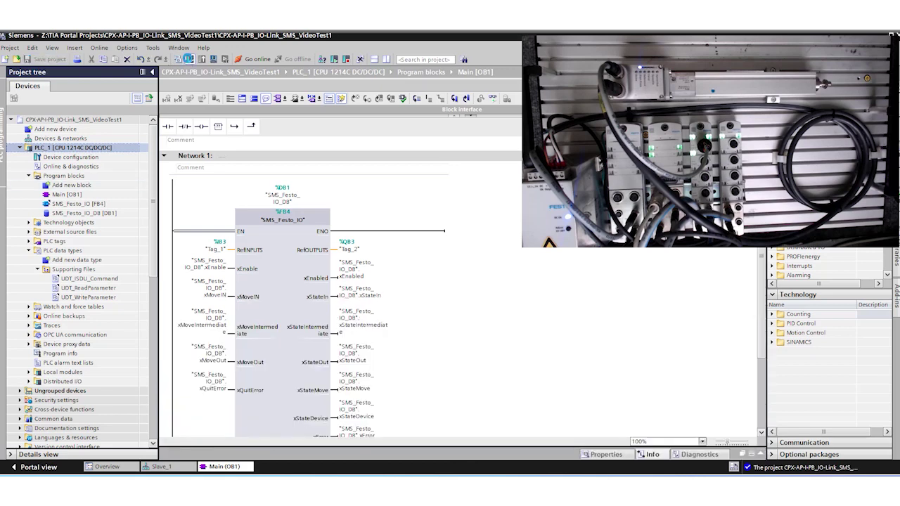
Download the consistent software to PLC_1 and turn on online monitoring of Main [OB1].
left_click(188, 59)
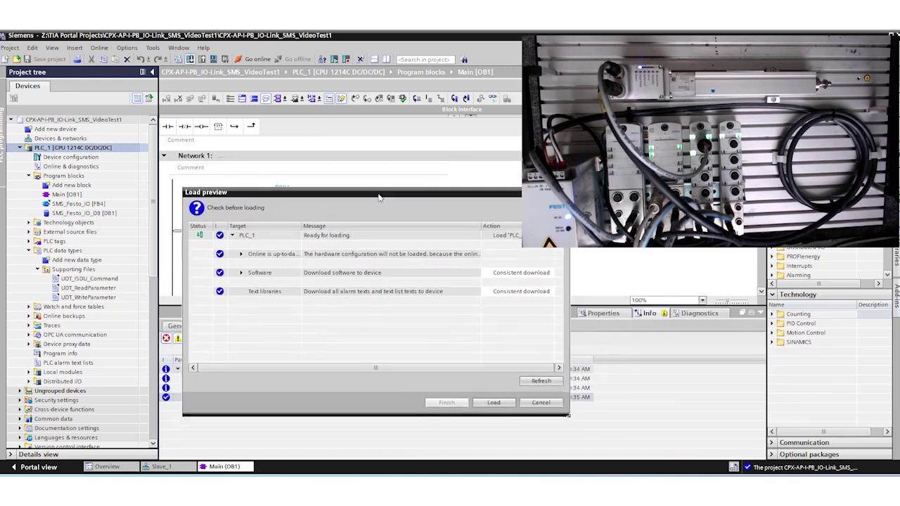
left_click(460, 423)
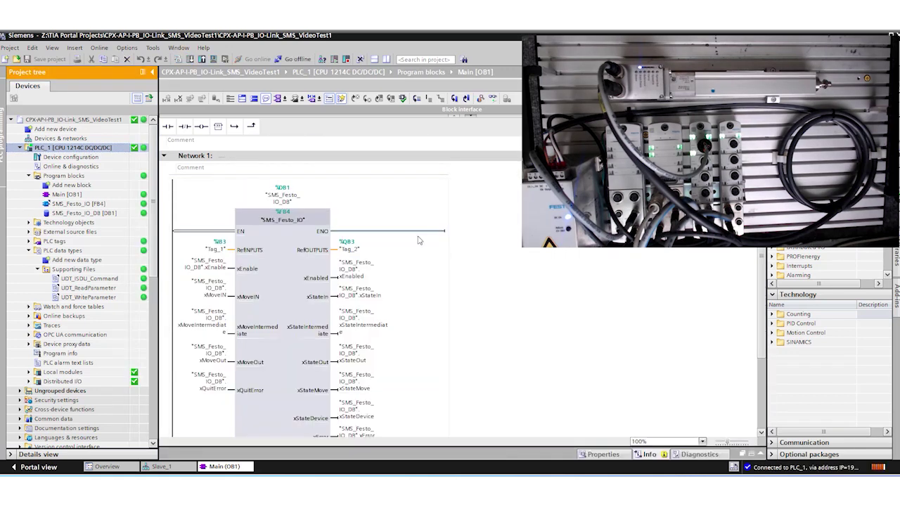
left_click(492, 101)
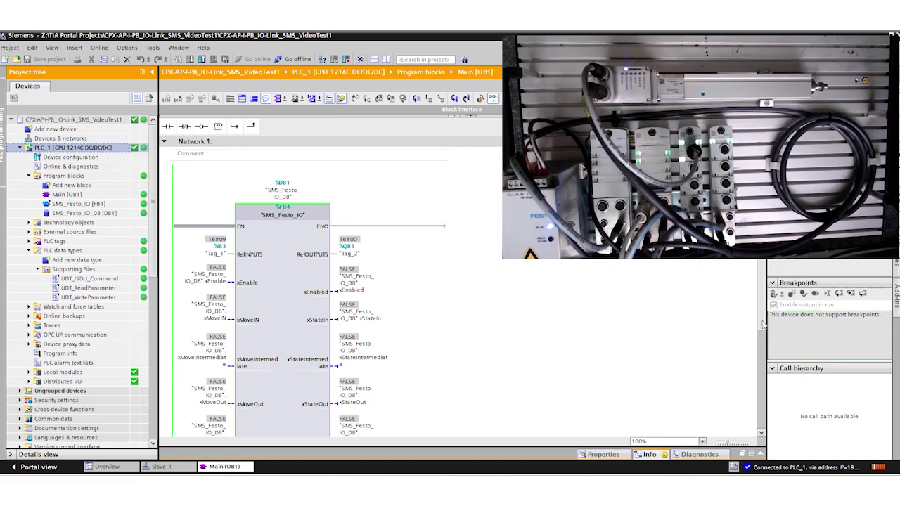
Toggle the SMS_Festo_IO block's xEnable input to TRUE and suppress further toggle confirmation messages.
scroll(763, 343, "down", 2)
scroll(763, 344, "down", 1)
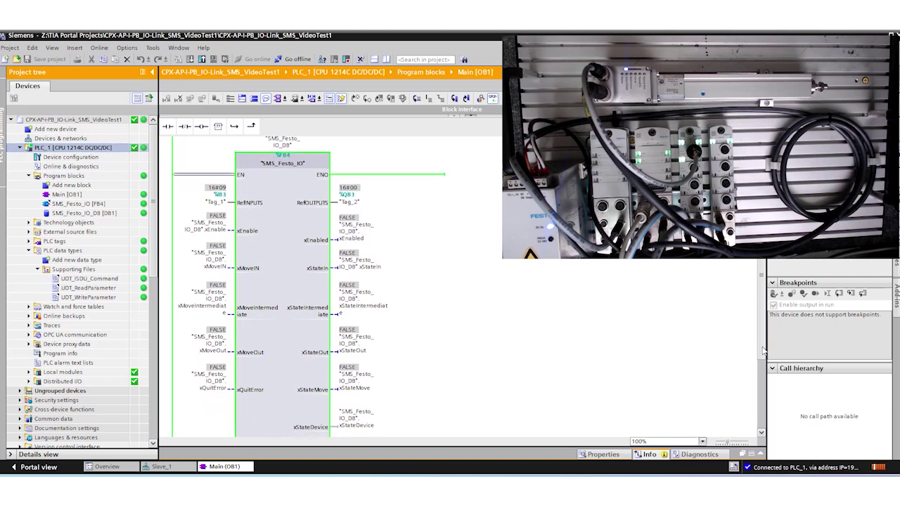
scroll(762, 351, "down", 1)
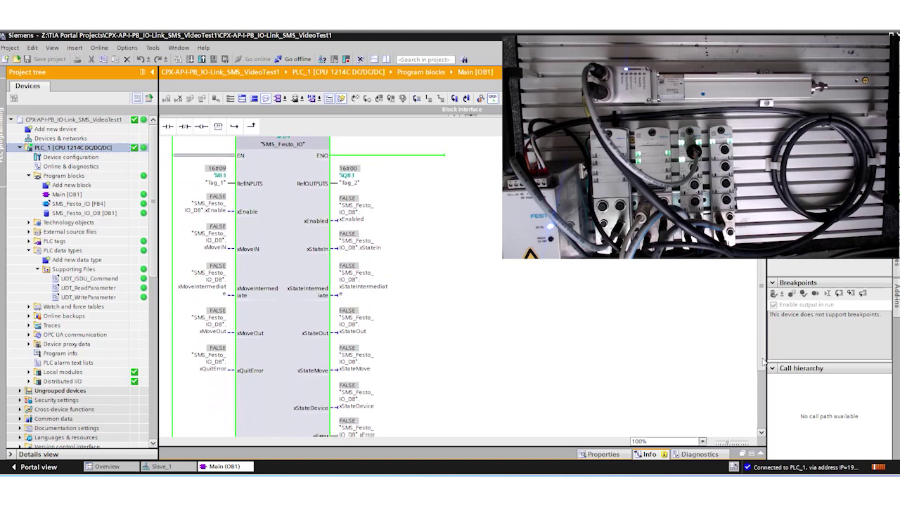
scroll(763, 366, "up", 1)
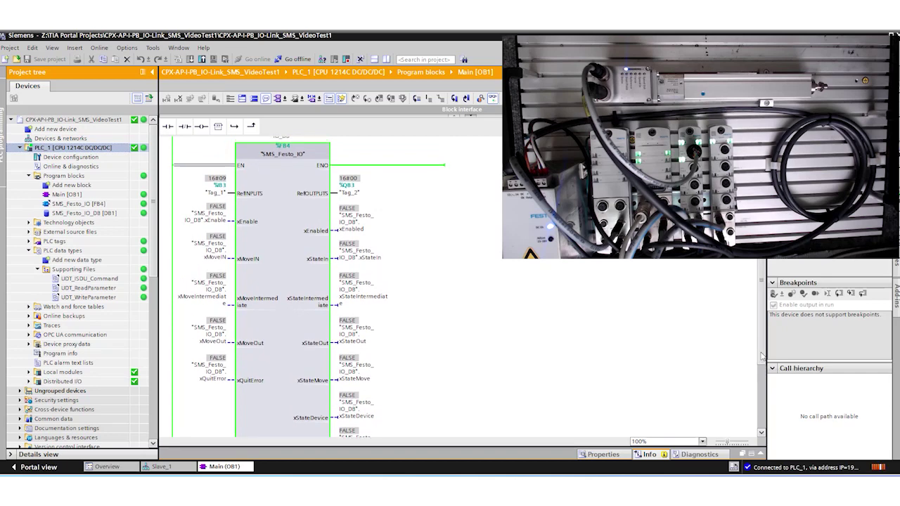
double_click(219, 211)
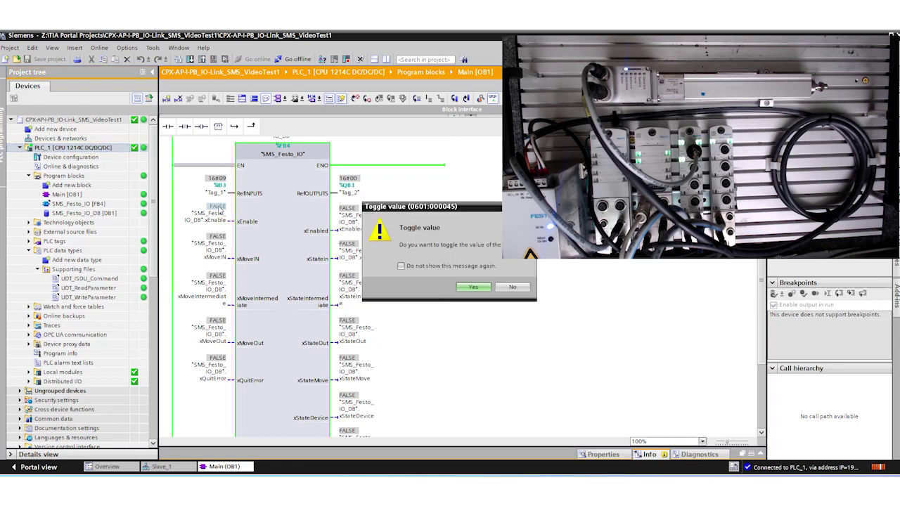
left_click(401, 268)
left_click(496, 346)
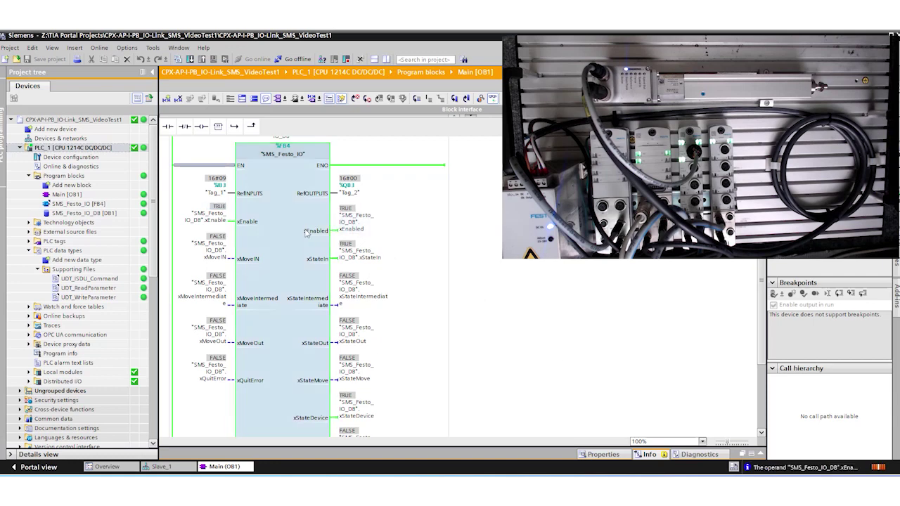
With xEnable active, test the cylinder's moves by setting xMoveOut, xMoveIN, xMoveIntermediate and again xMoveOut to TRUE in turn.
left_click(221, 210)
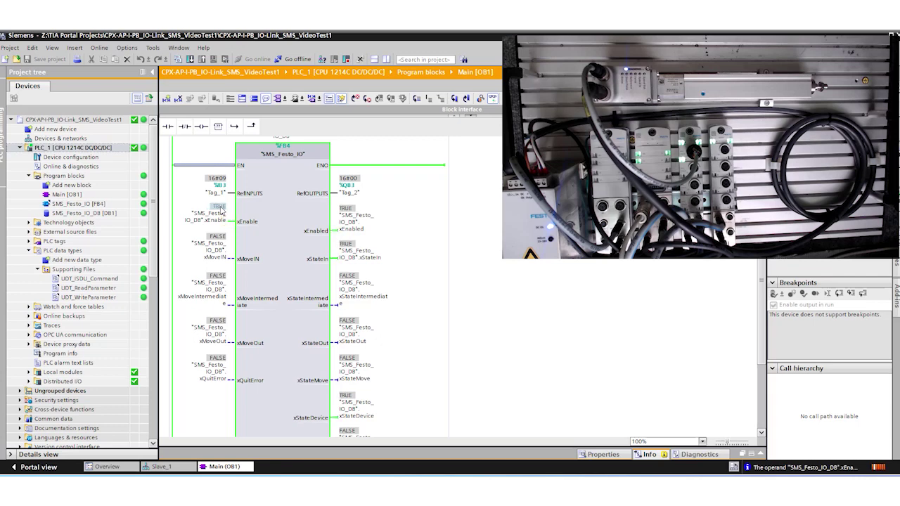
left_click(302, 245)
left_click(375, 273)
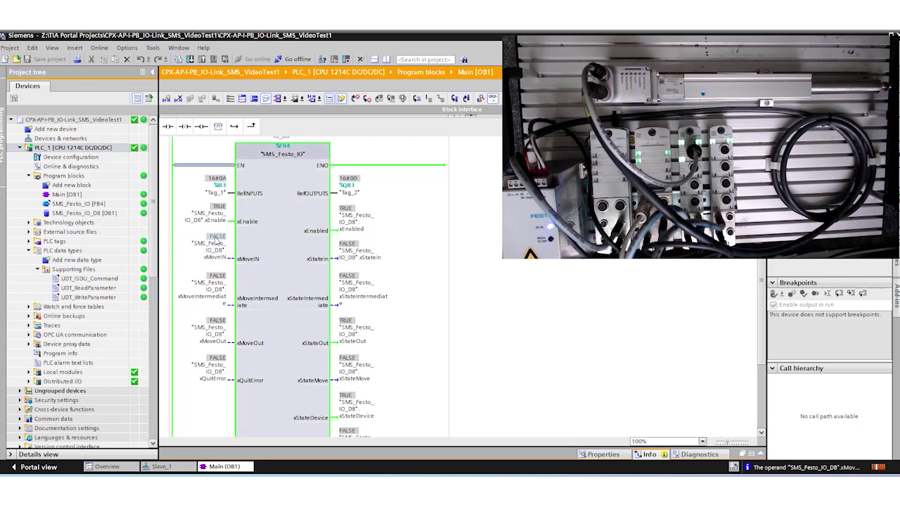
key("ctrl+F2")
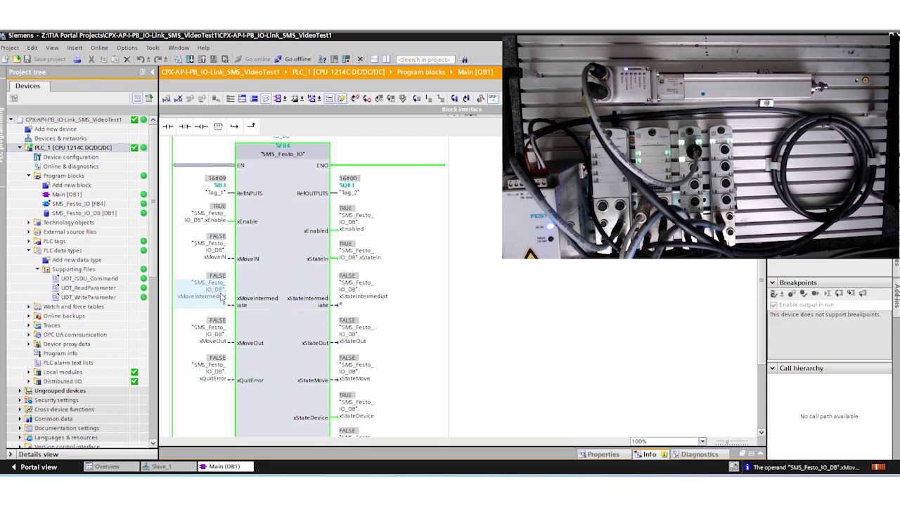
key("ctrl+F2")
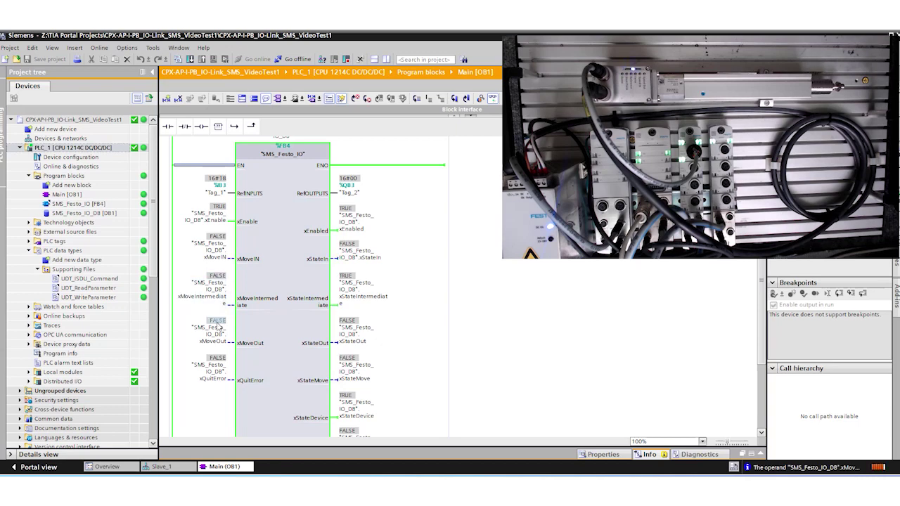
key("ctrl+F2")
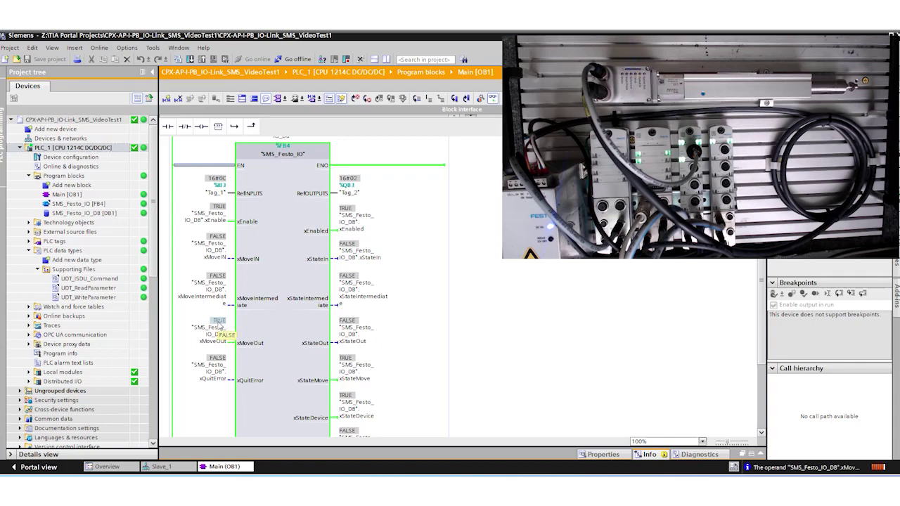